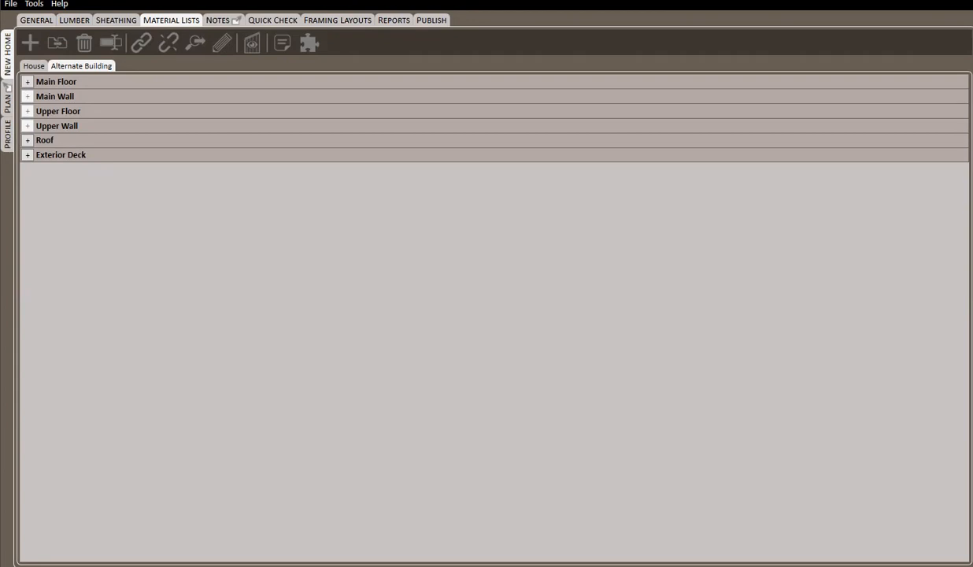
Step: Open the Online Learning Center
left_click(61, 4)
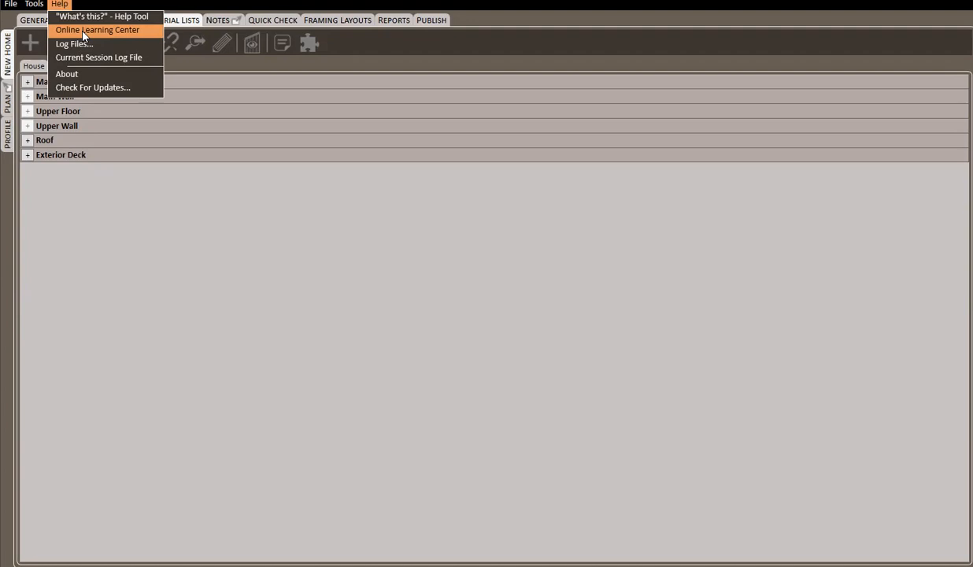
left_click(83, 32)
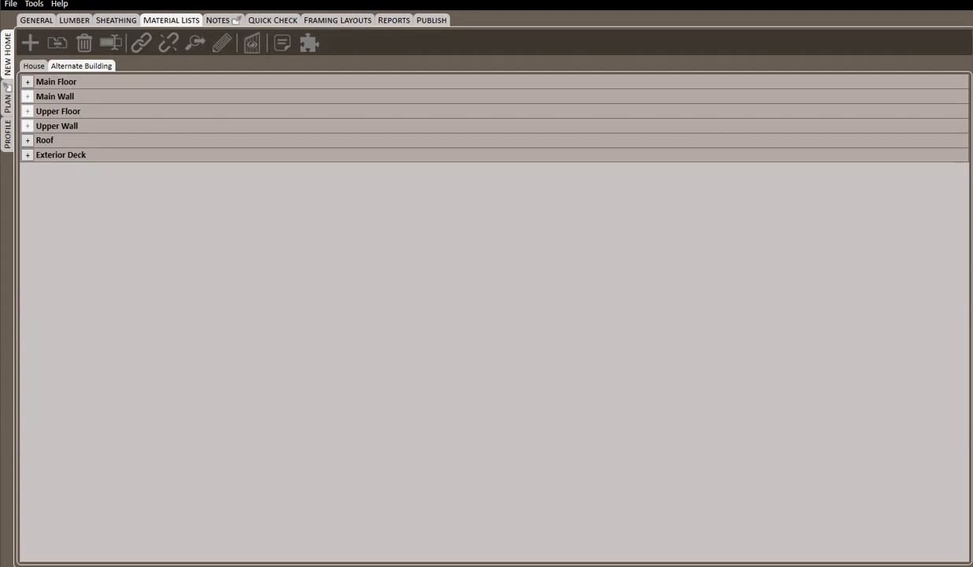
Step: Review the components of the 6" Exterior wall assembly in the House list's Main Wall pack
left_click(35, 66)
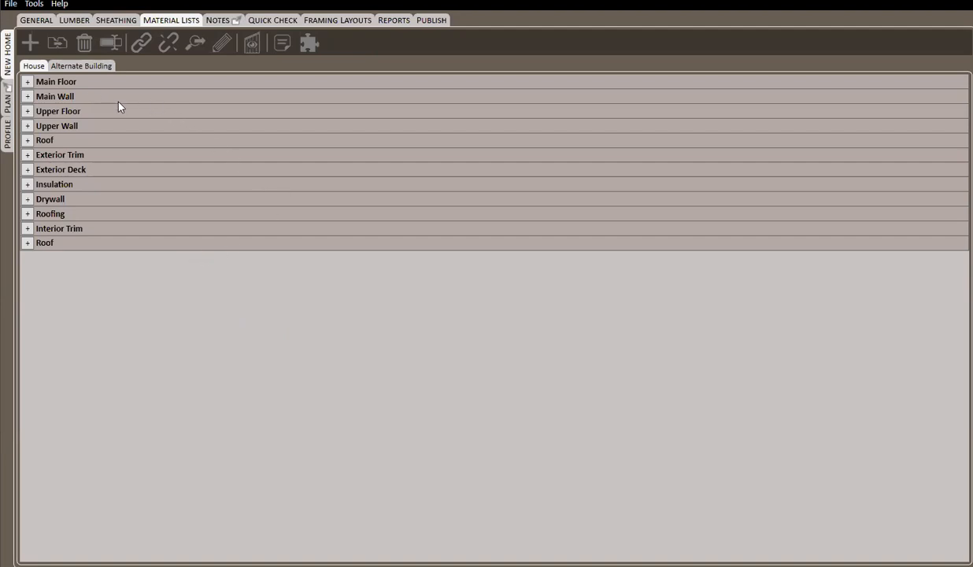
left_click(30, 100)
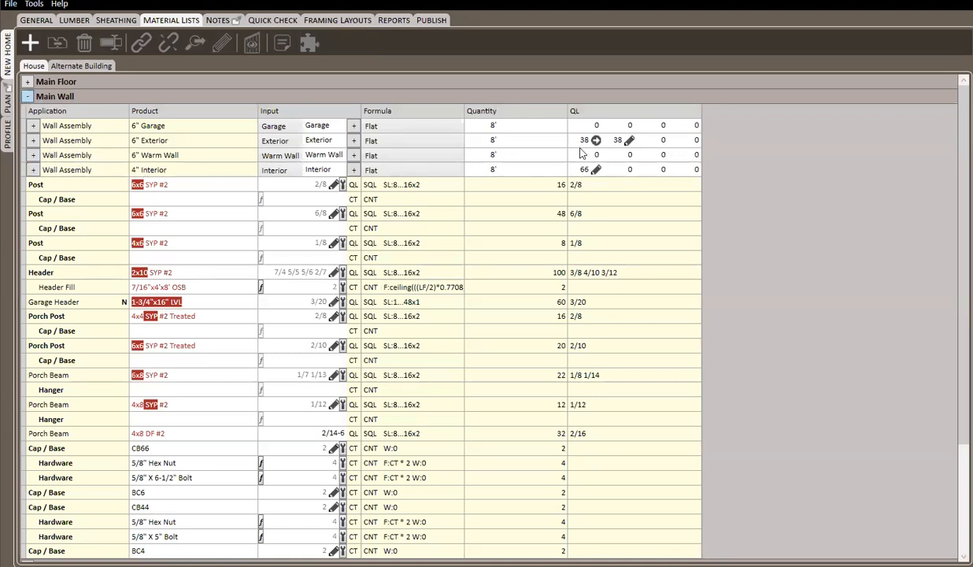
left_click(34, 141)
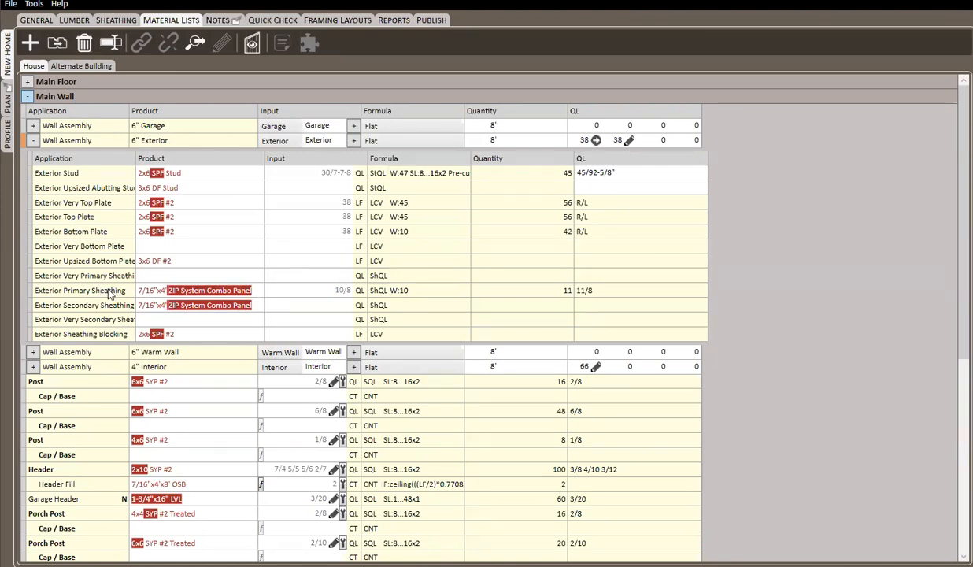
left_click(28, 97)
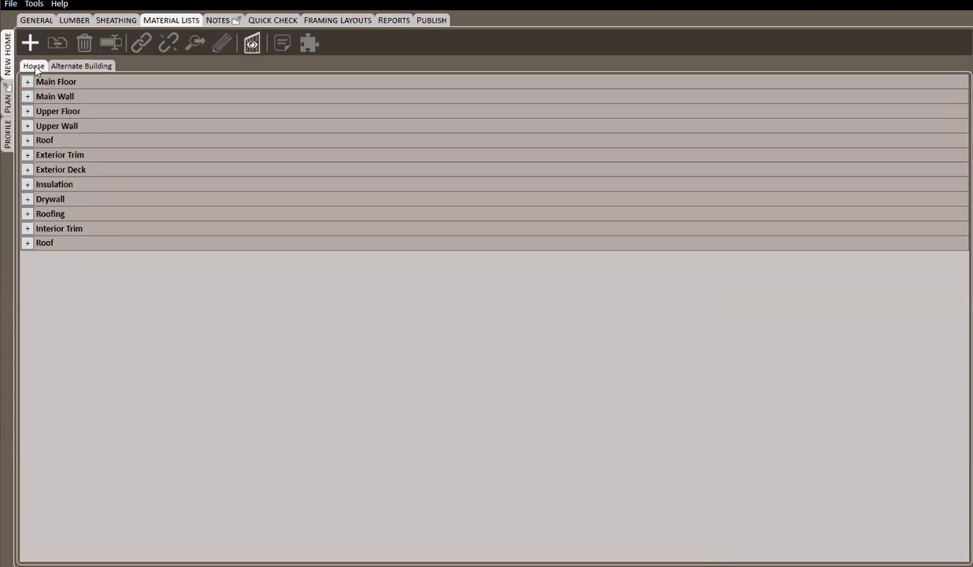
Step: Add another Main Wall pack to the House material list
right_click(36, 71)
mouse_move(90, 141)
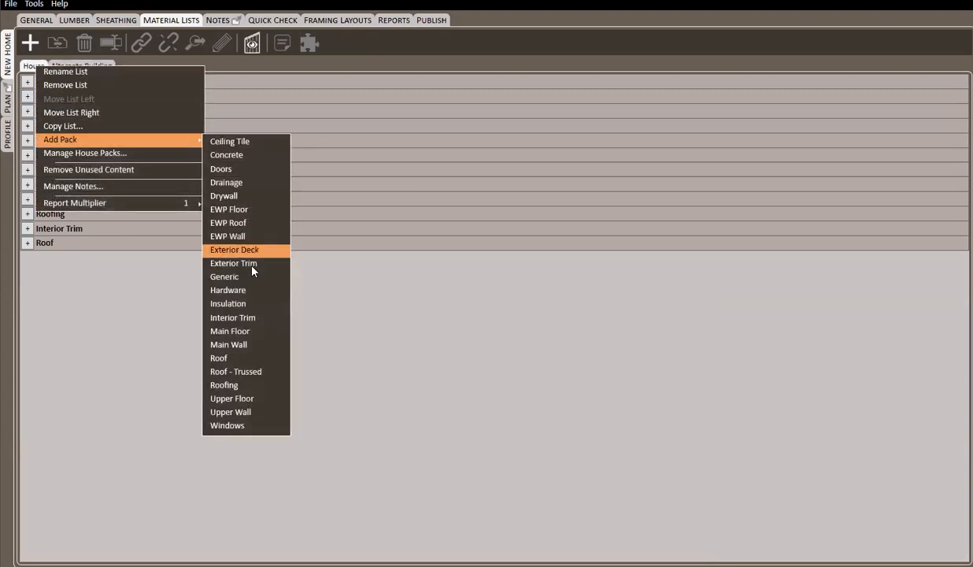
left_click(249, 353)
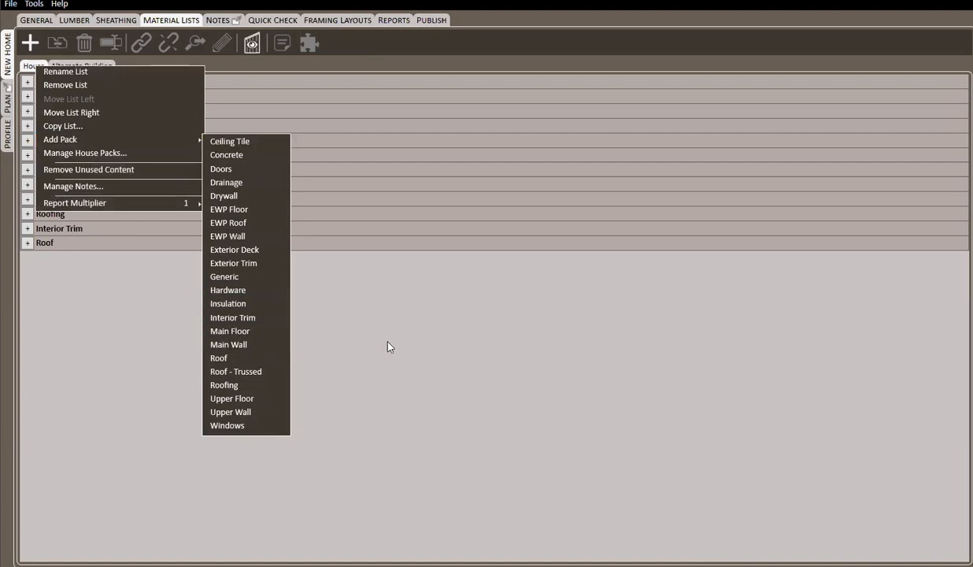
Step: Rename the newly added Main Wall pack as Sheathing Pack and move it between Roof and Exterior Trim
right_click(75, 259)
left_click(124, 281)
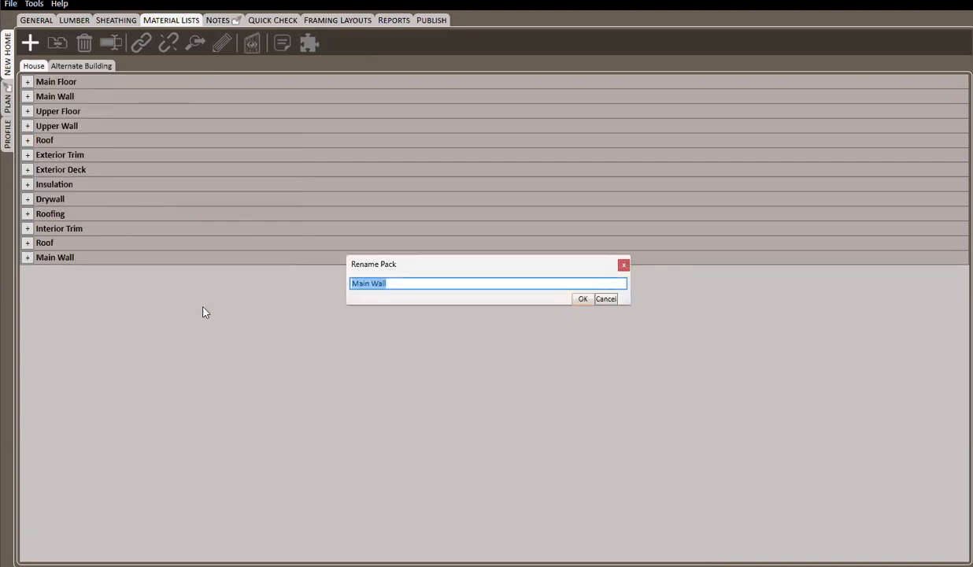
type("Sheathing Pack")
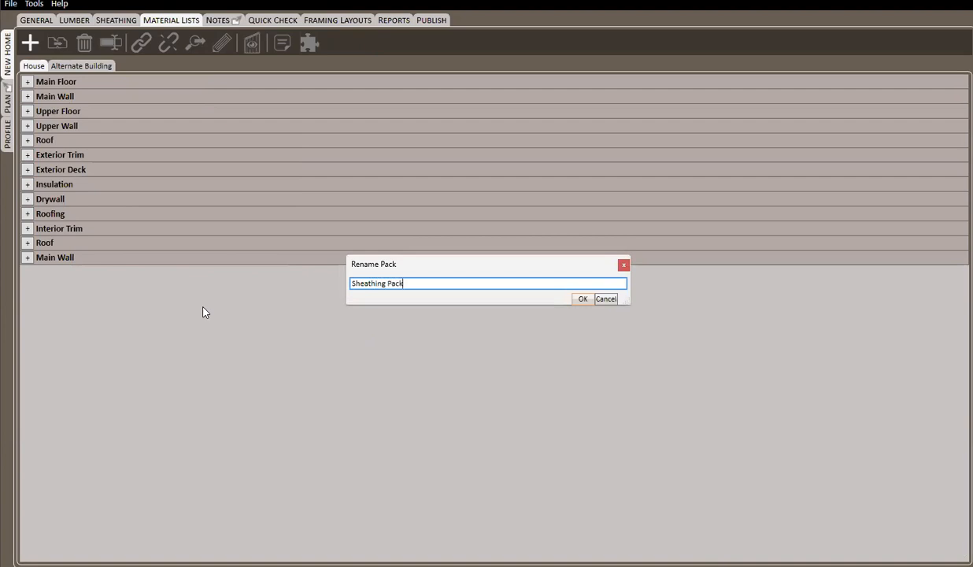
left_click(583, 298)
left_click_drag(79, 257, 76, 148)
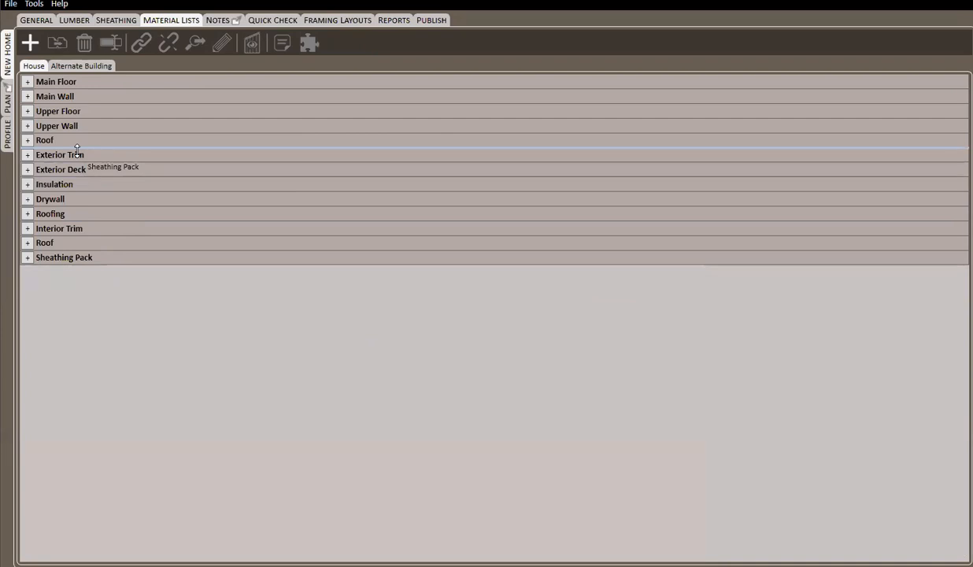
left_click_drag(76, 148, 79, 156)
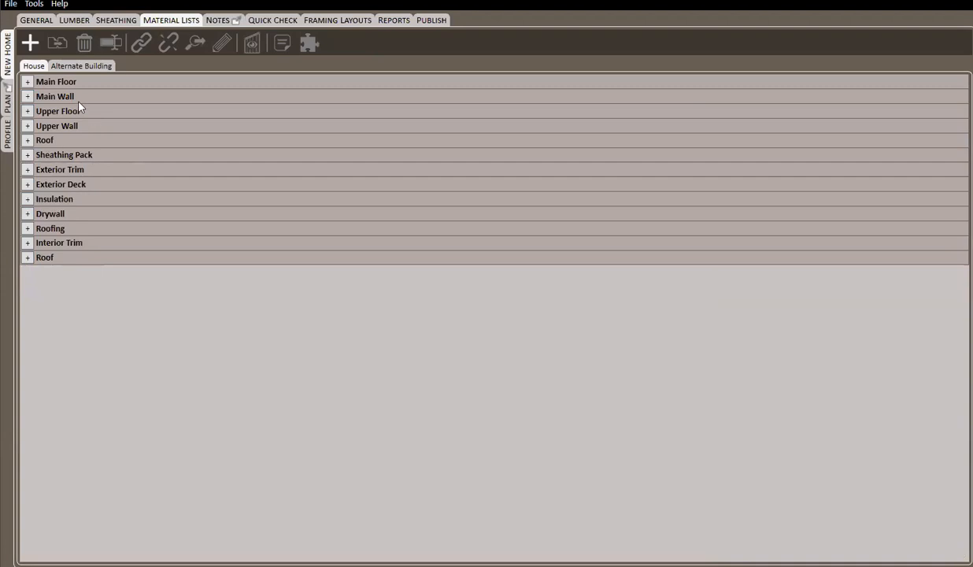
Step: Set the Exterior Primary Sheathing of the Main Wall pack's 6" Exterior assembly to report in Sheathing Pack
left_click(28, 96)
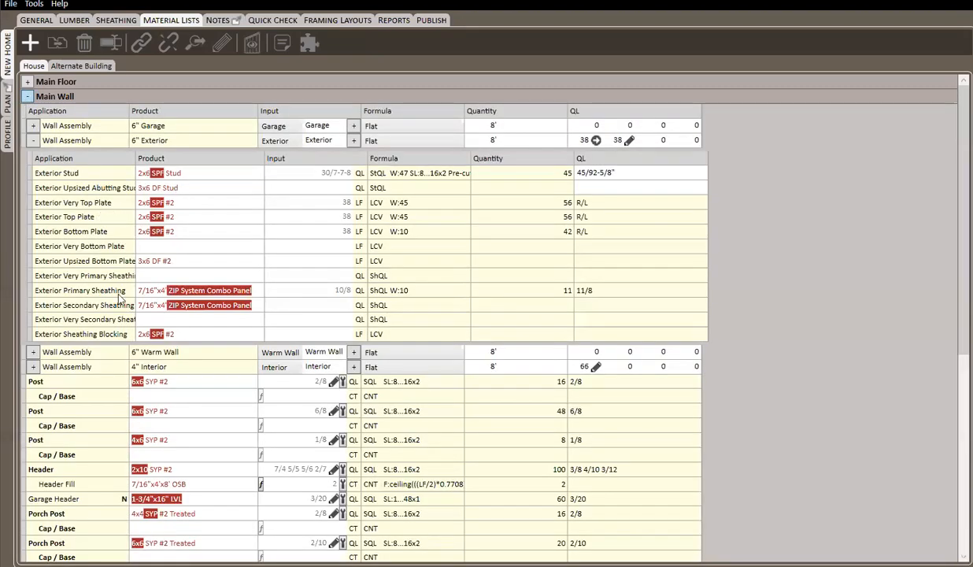
left_click_drag(110, 292, 107, 291)
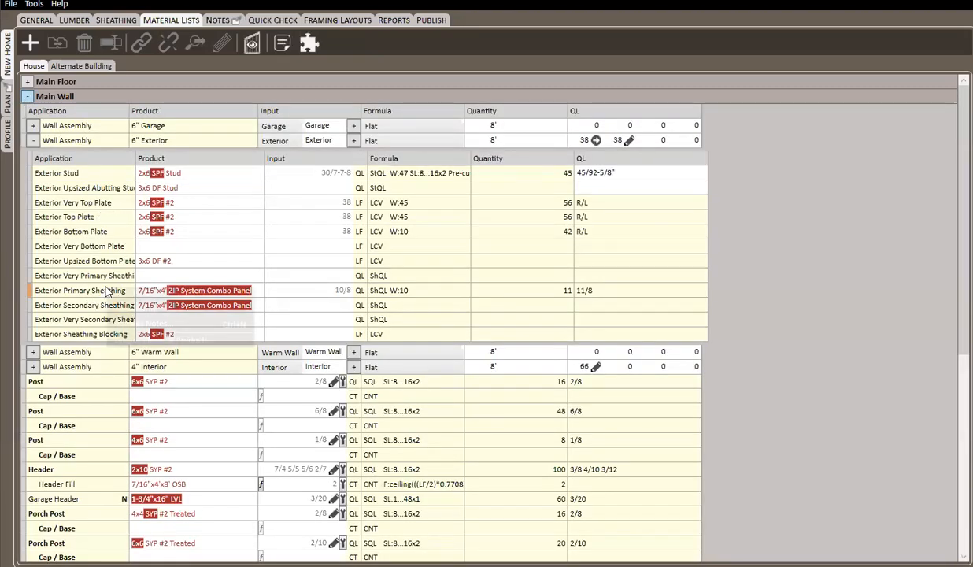
right_click(108, 291)
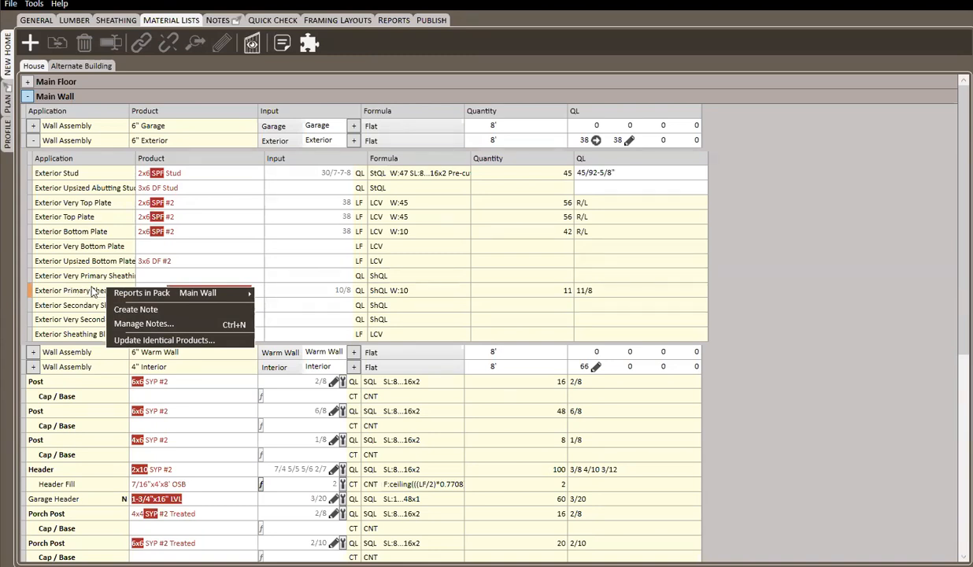
mouse_move(145, 296)
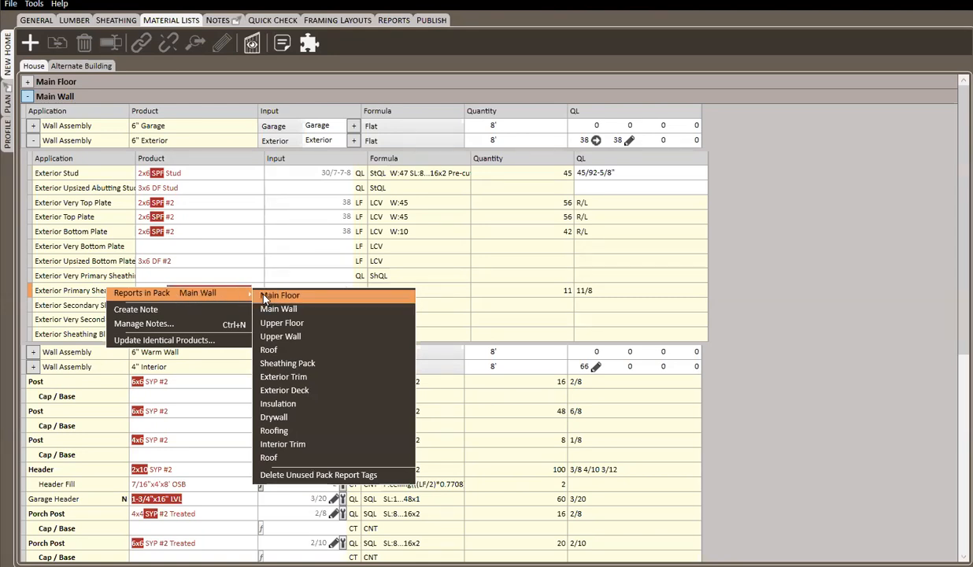
left_click(297, 364)
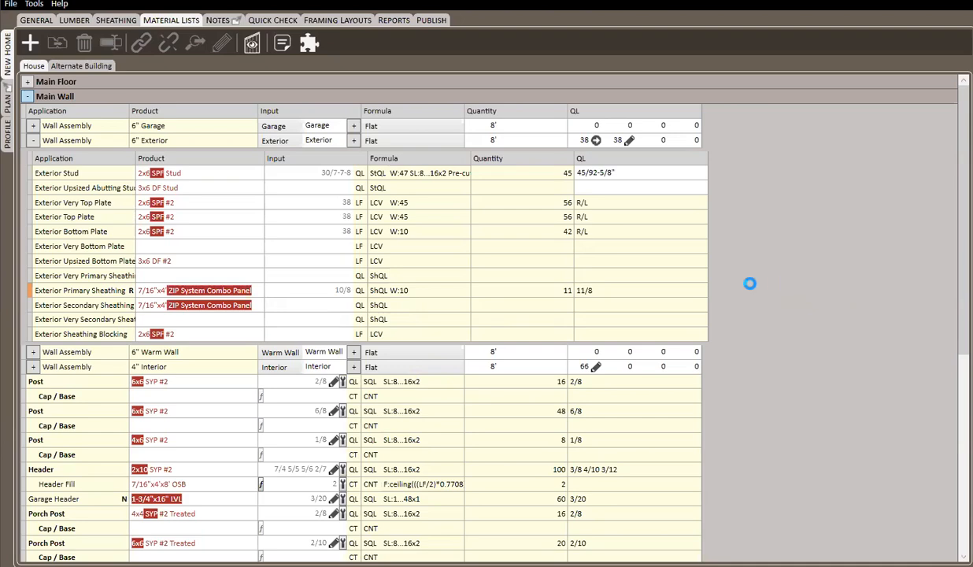
Step: Examine the House itemized list report down to the Sheathing Pack materials, and close the report
scroll(456, 265, "down", 8)
scroll(456, 266, "down", 15)
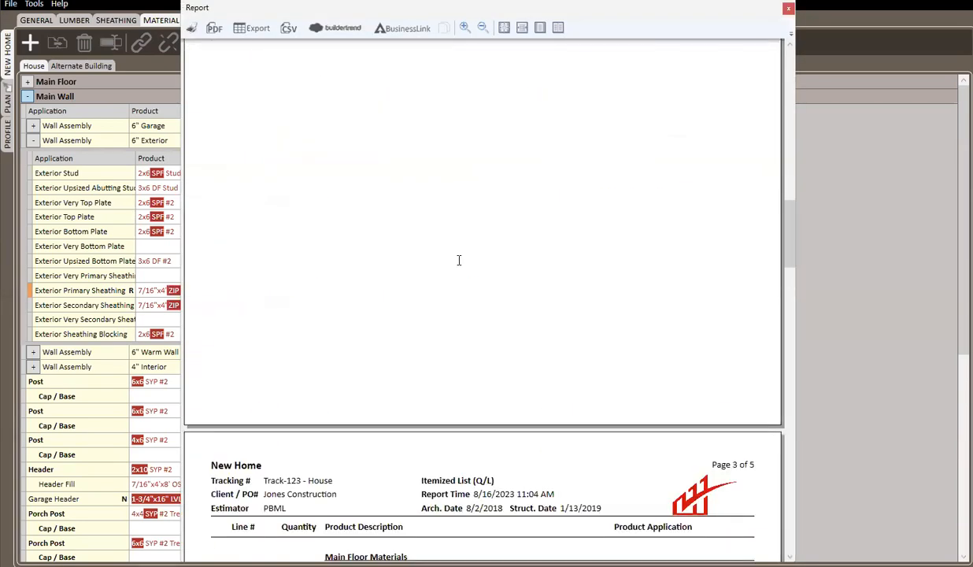
scroll(475, 260, "down", 5)
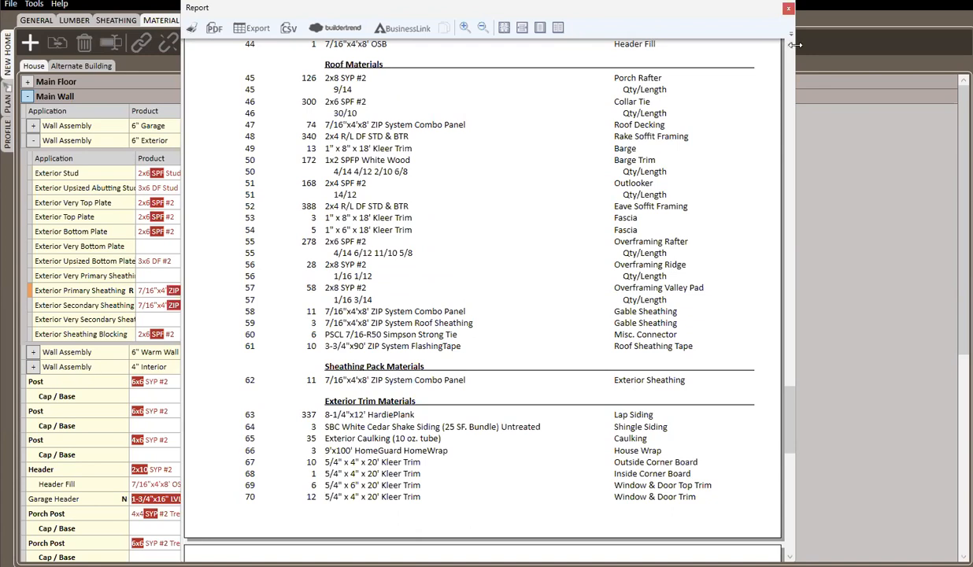
left_click(788, 8)
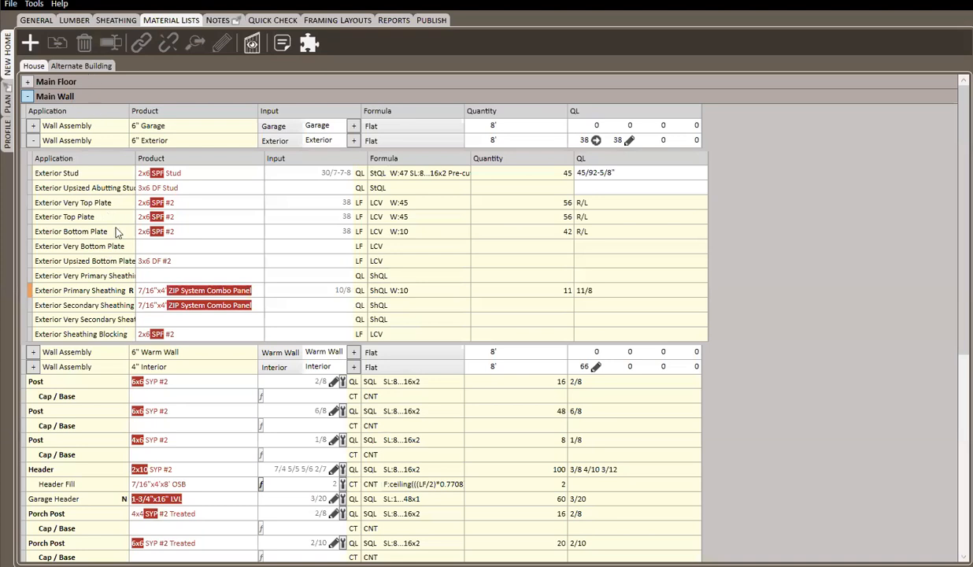
right_click(127, 293)
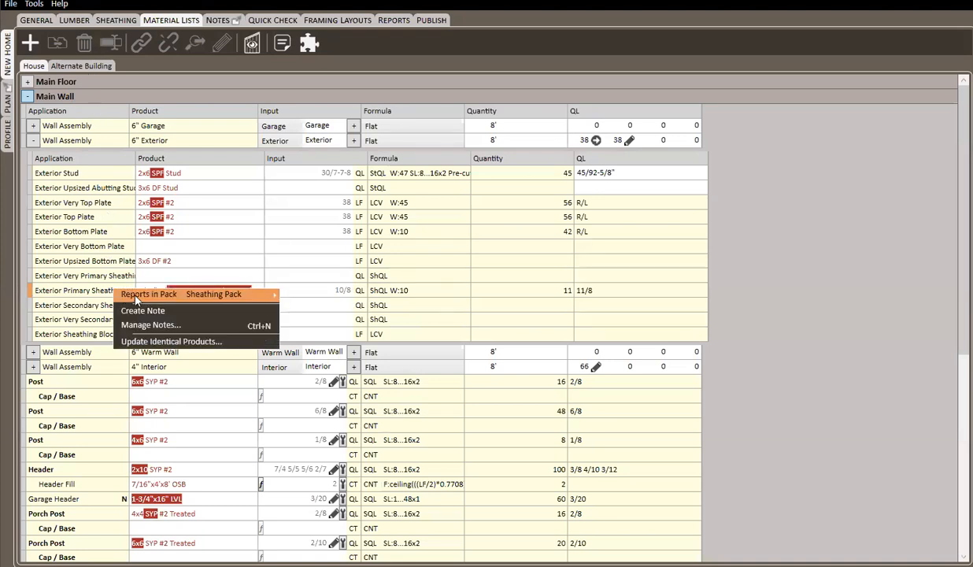
mouse_move(132, 294)
left_click(784, 280)
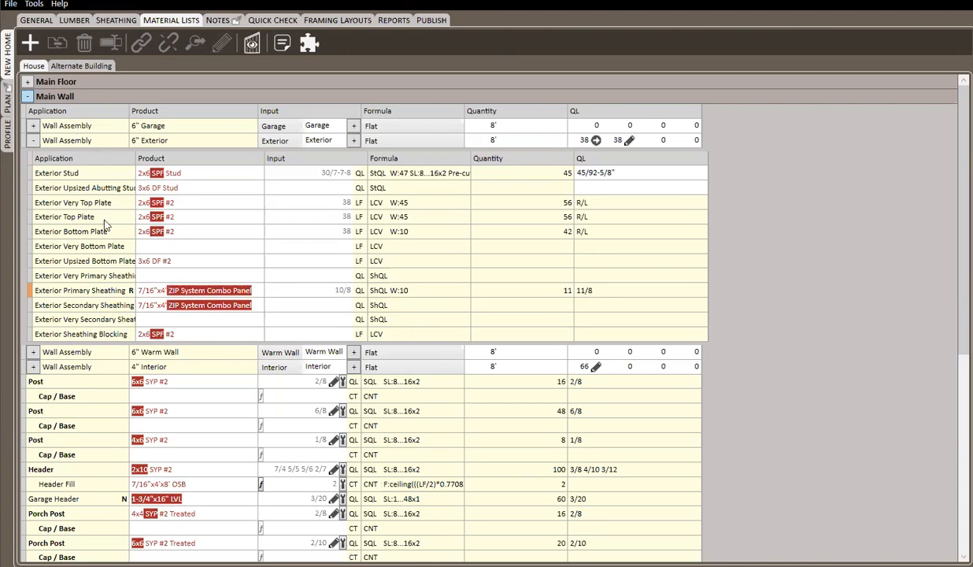
Step: Set the Exterior Primary Sheathing to report in the Main Wall pack again and collapse that pack
right_click(114, 291)
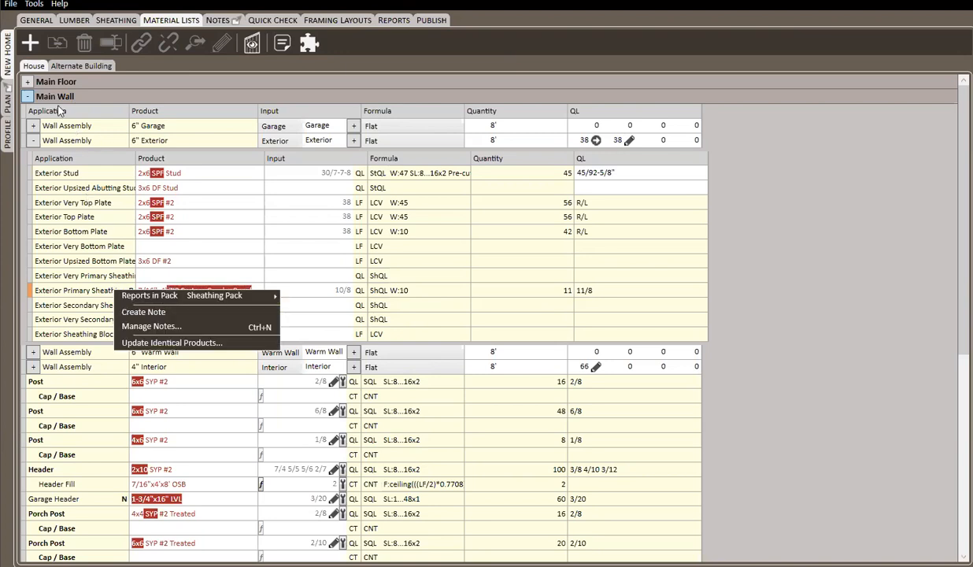
mouse_move(229, 295)
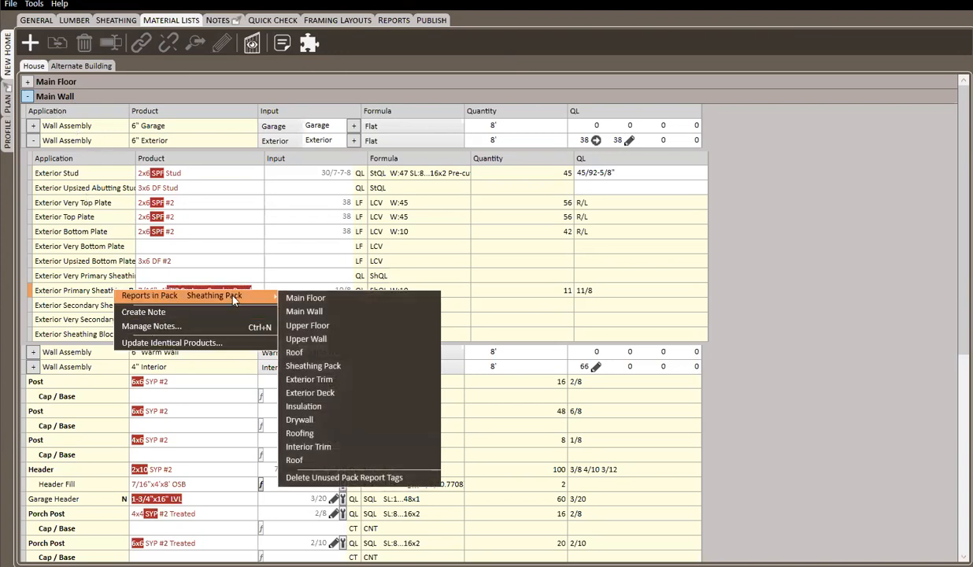
left_click(314, 311)
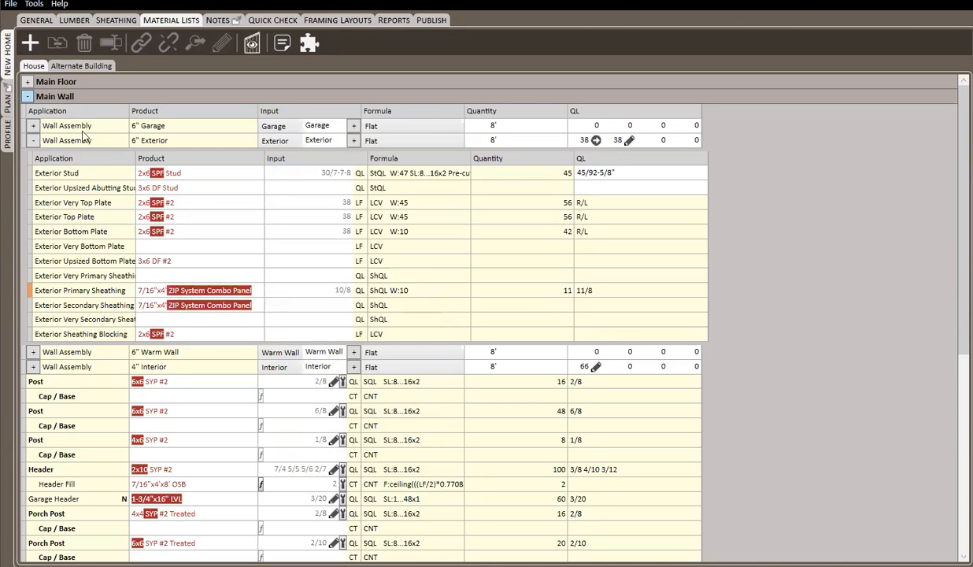
left_click(28, 97)
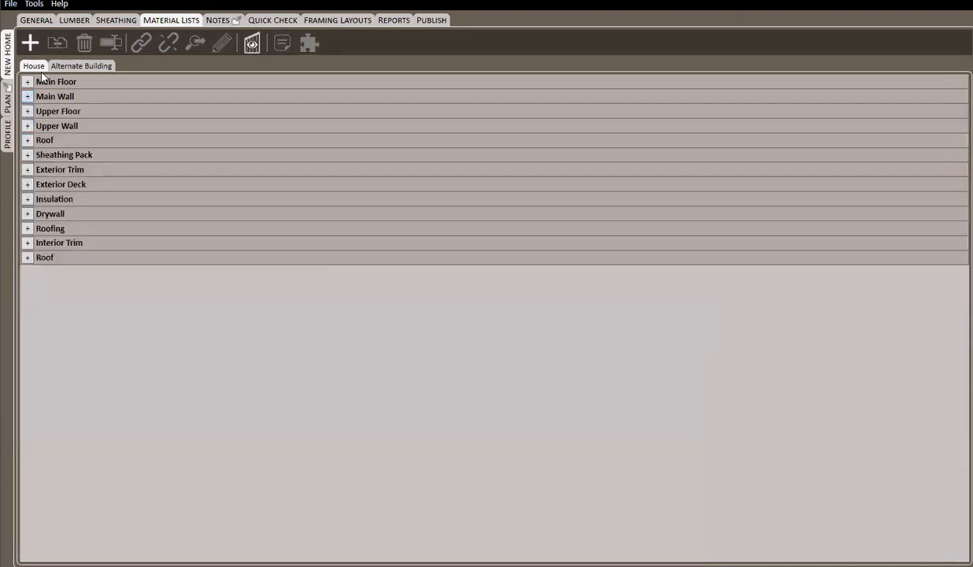
Step: Open the profile's 6" Exterior wall assembly template for editing
left_click(8, 140)
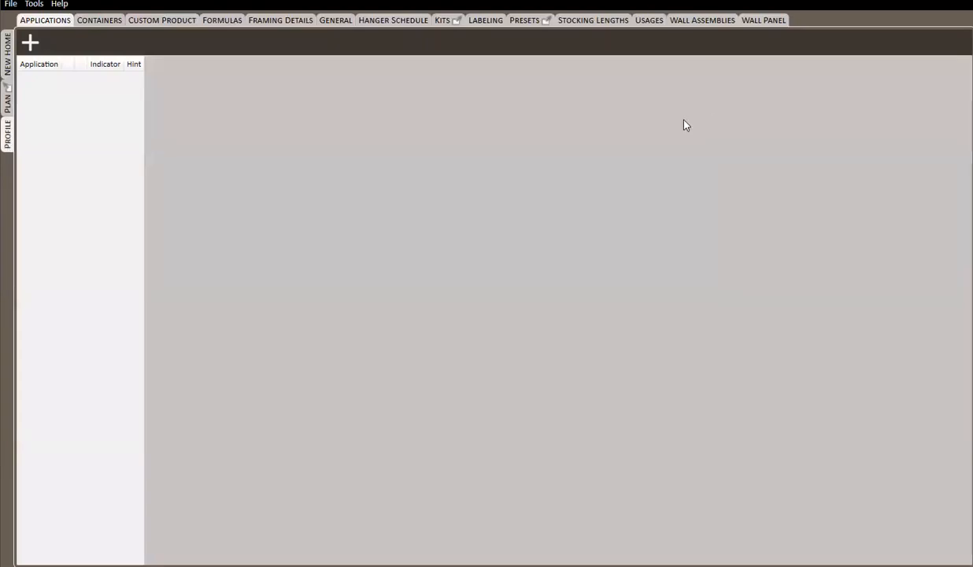
left_click(705, 20)
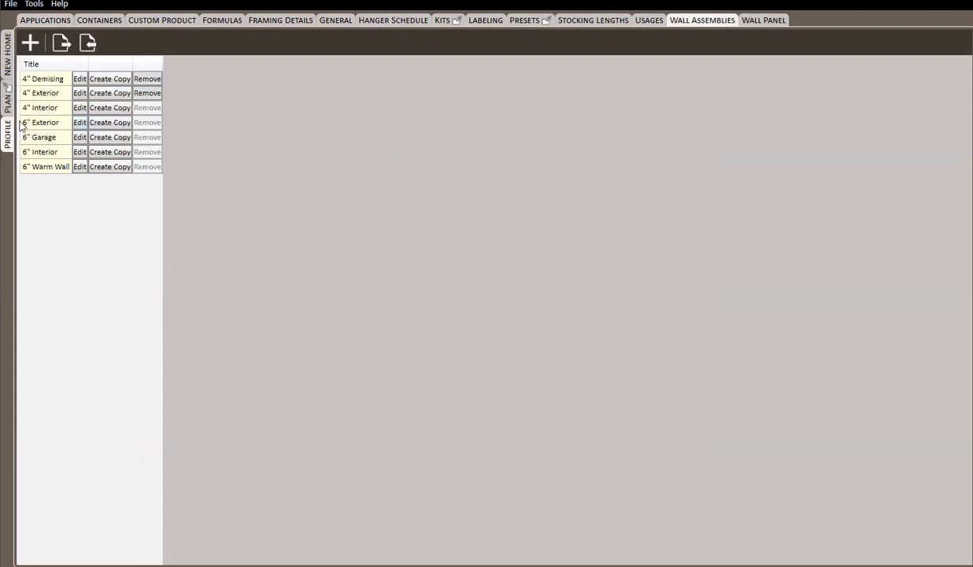
left_click(79, 123)
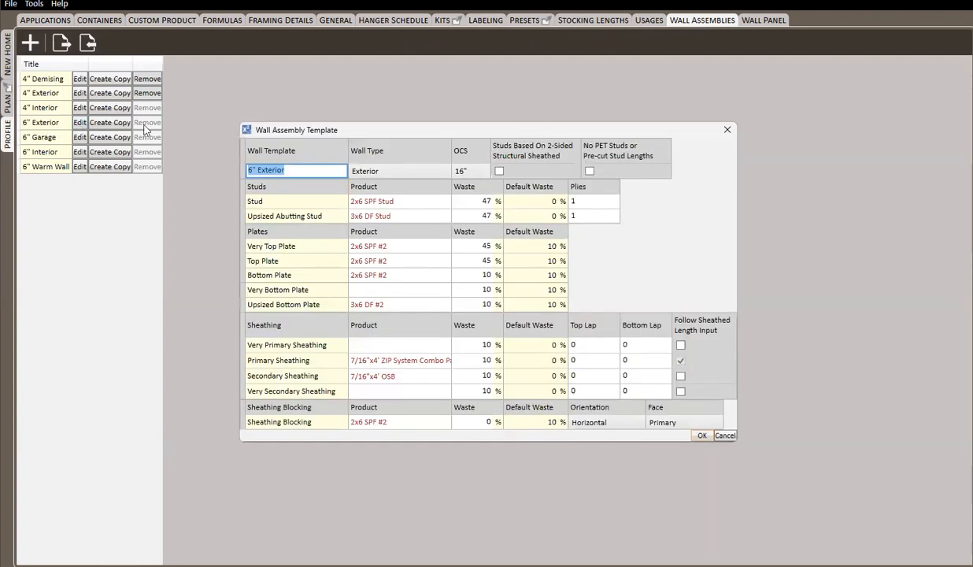
Step: Add a pack report tag named "Wall Sheathing" to the template's Primary Sheathing and save the template
right_click(325, 367)
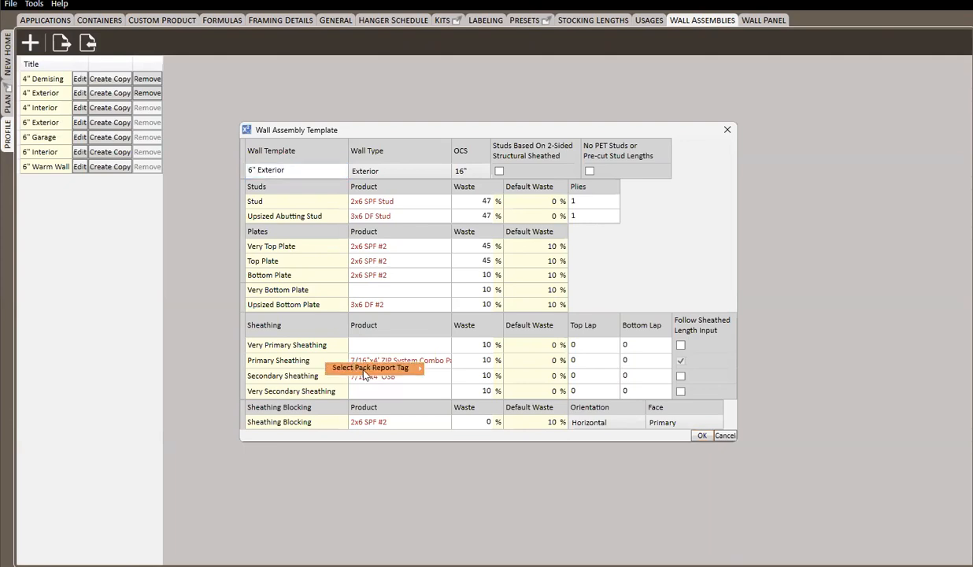
mouse_move(362, 372)
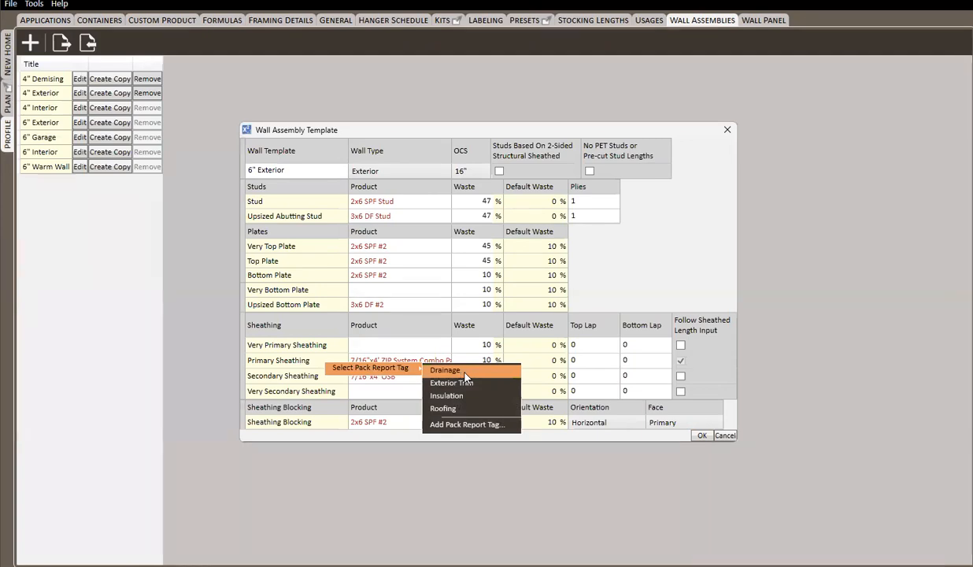
left_click(466, 425)
type("Shea")
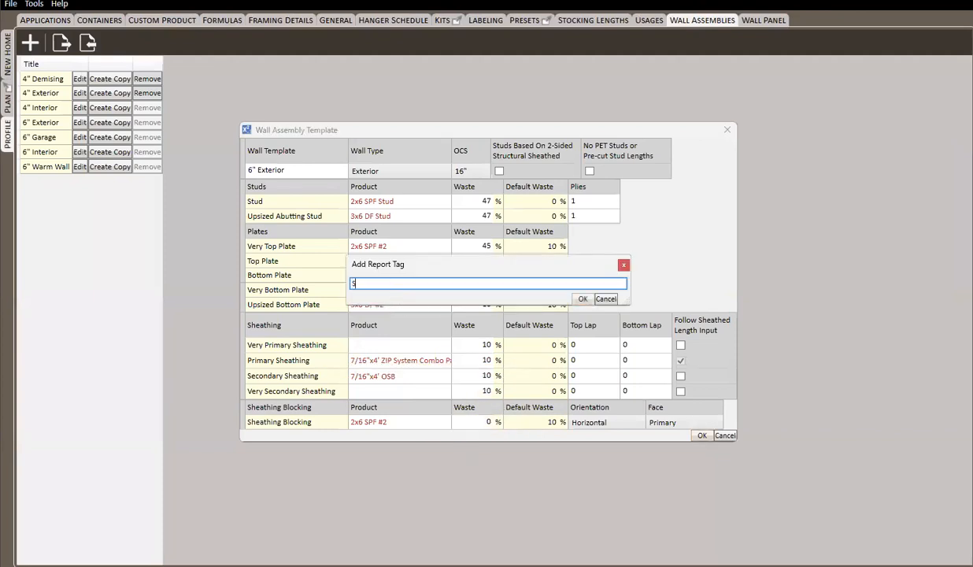
key("BackSpace")
key("BackSpace")
key("BackSpace")
key("BackSpace")
type("Wall Sheathing")
left_click(583, 299)
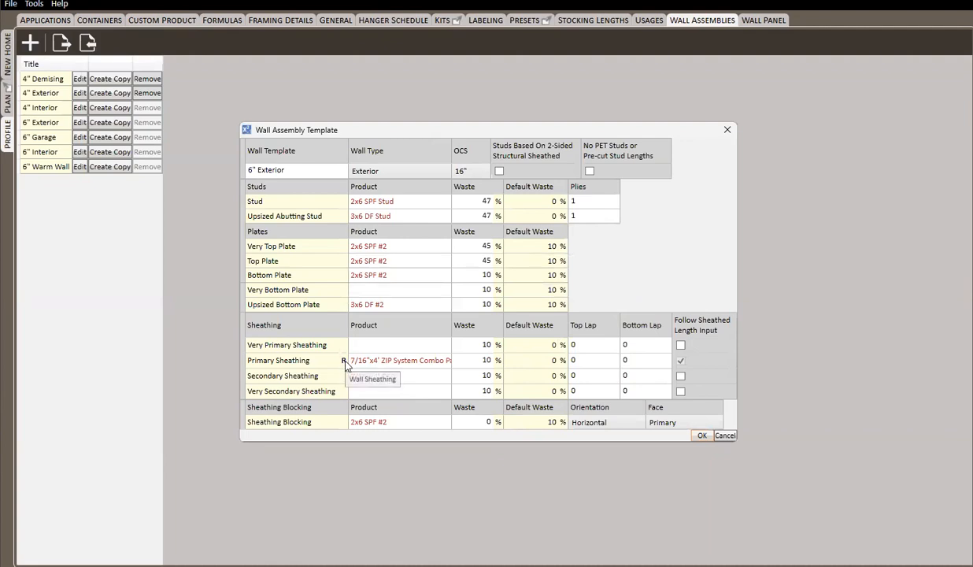
left_click(701, 435)
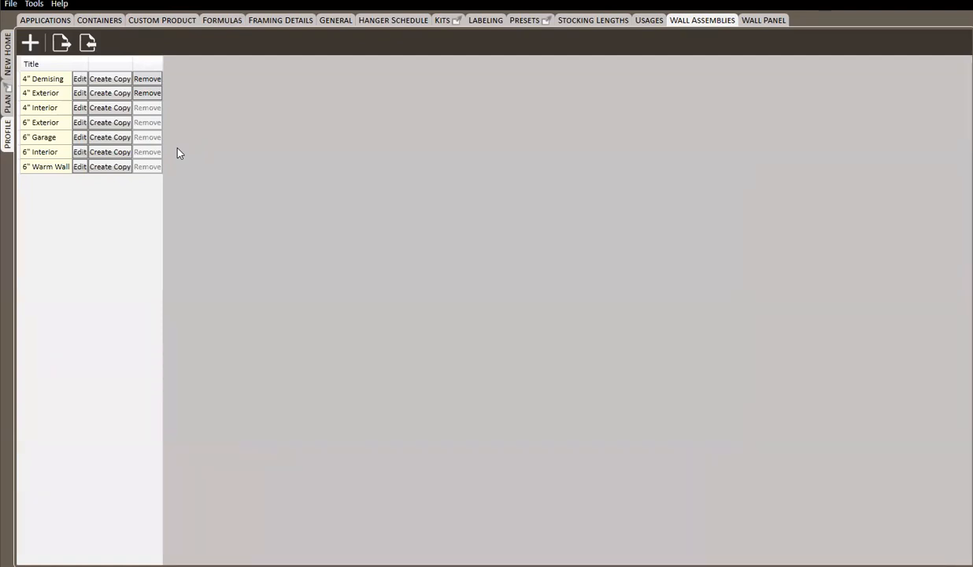
Step: Return to the New Home material list and add one more 6" Exterior wall assembly to the House's Main Wall pack
left_click(8, 49)
left_click(27, 96)
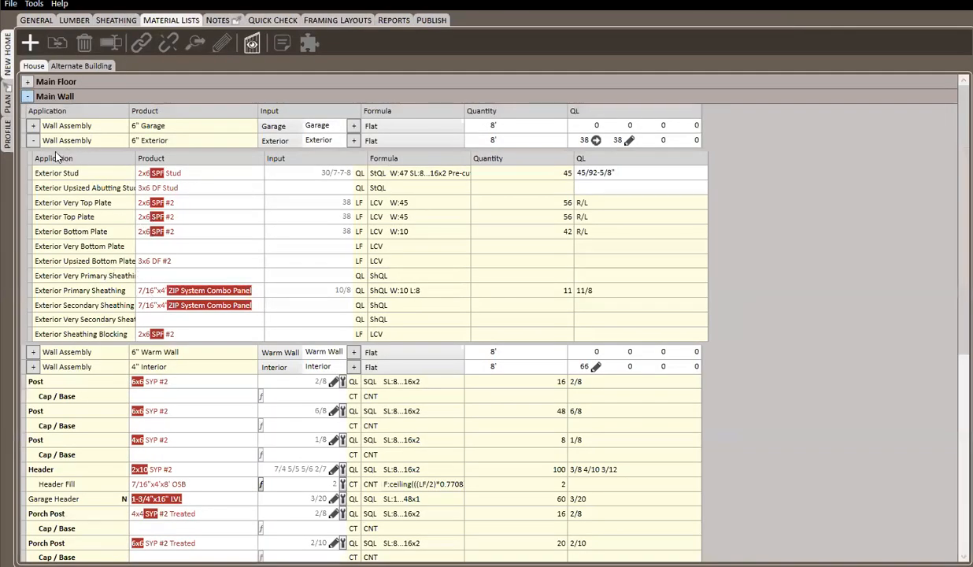
left_click(33, 140)
right_click(55, 98)
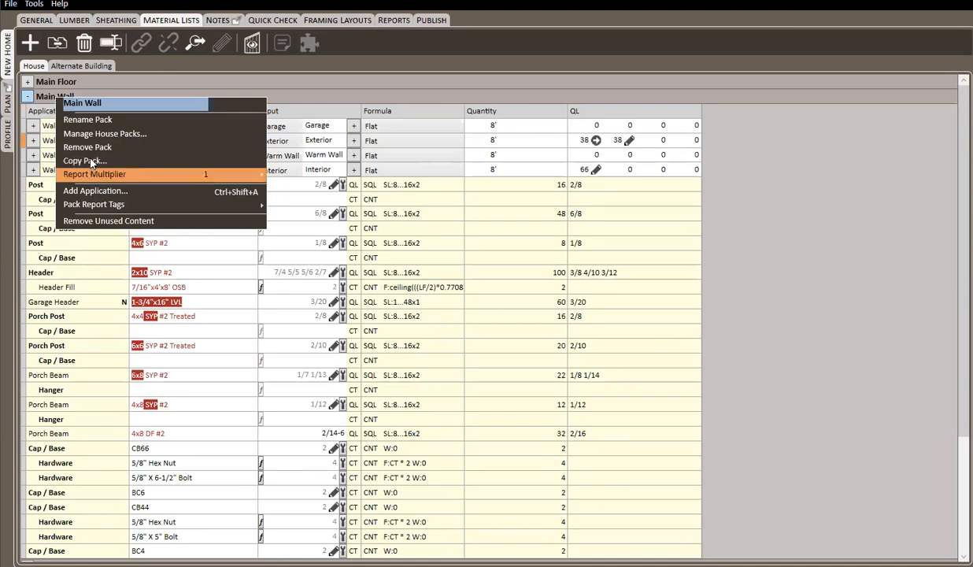
mouse_move(93, 206)
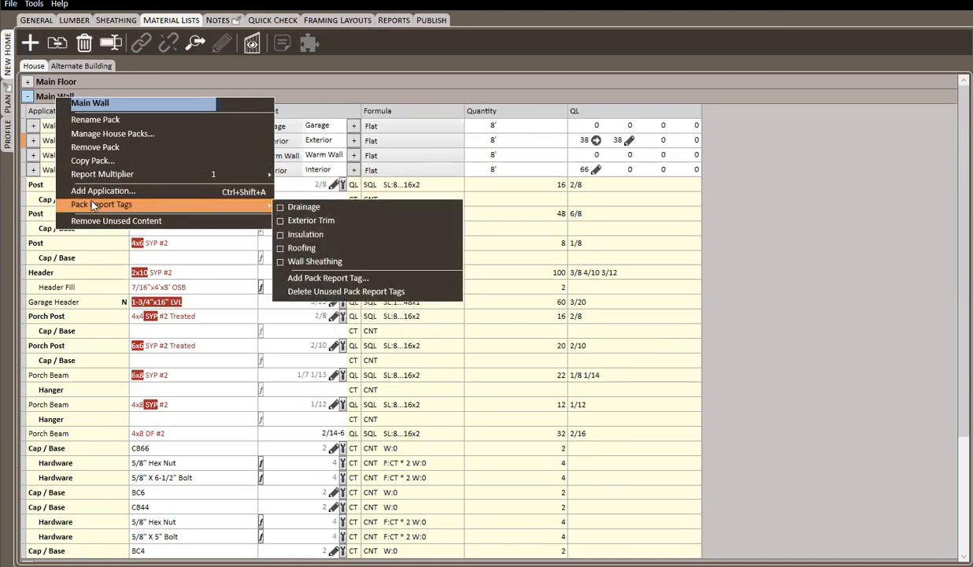
left_click(123, 194)
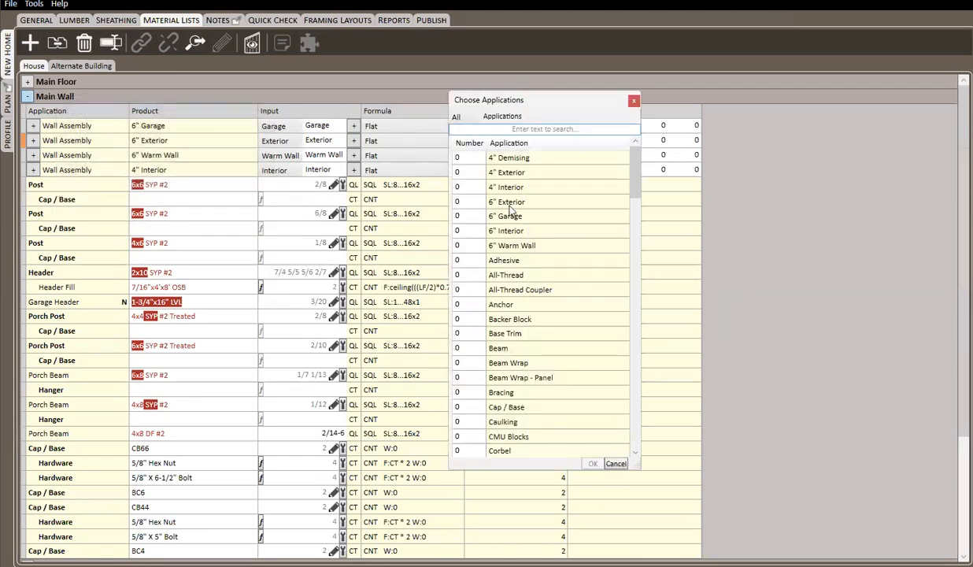
left_click(502, 202)
left_click(592, 463)
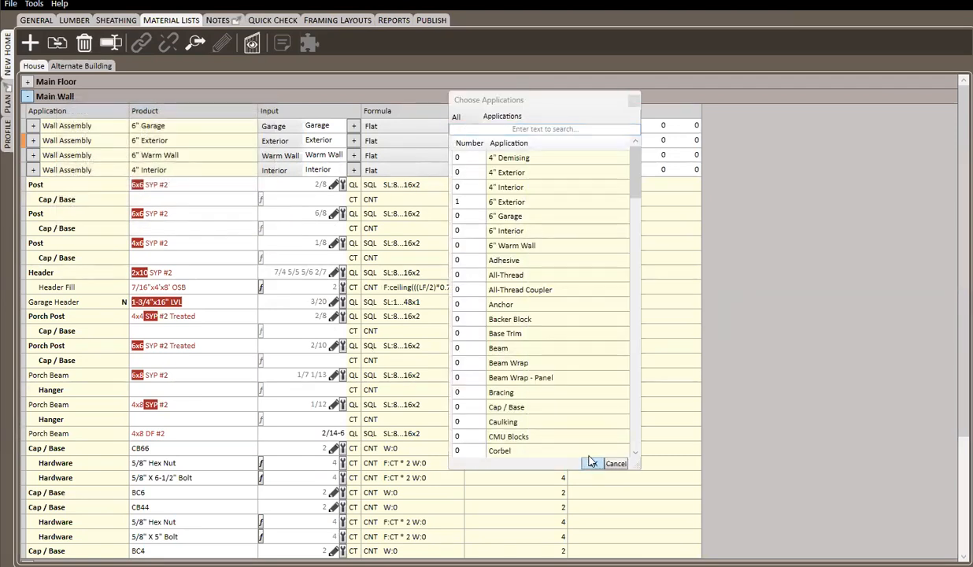
Step: Set the new 6" Exterior assembly's first two QL values to 100 each, expand it and widen its Application column to show full names
left_click(572, 159)
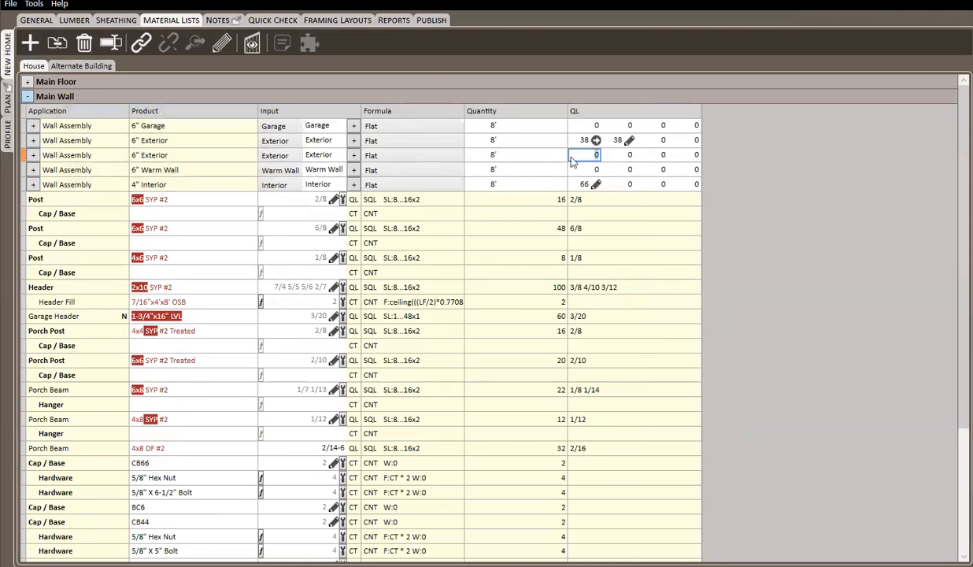
type("100")
key("Tab")
type("100")
key("Tab")
left_click(33, 155)
left_click_drag(136, 173, 180, 171)
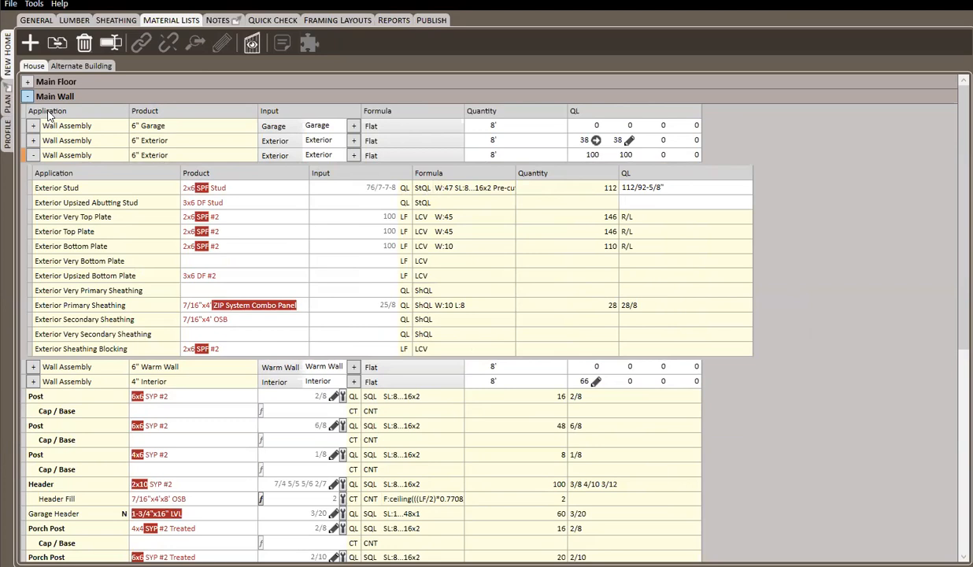
left_click(28, 96)
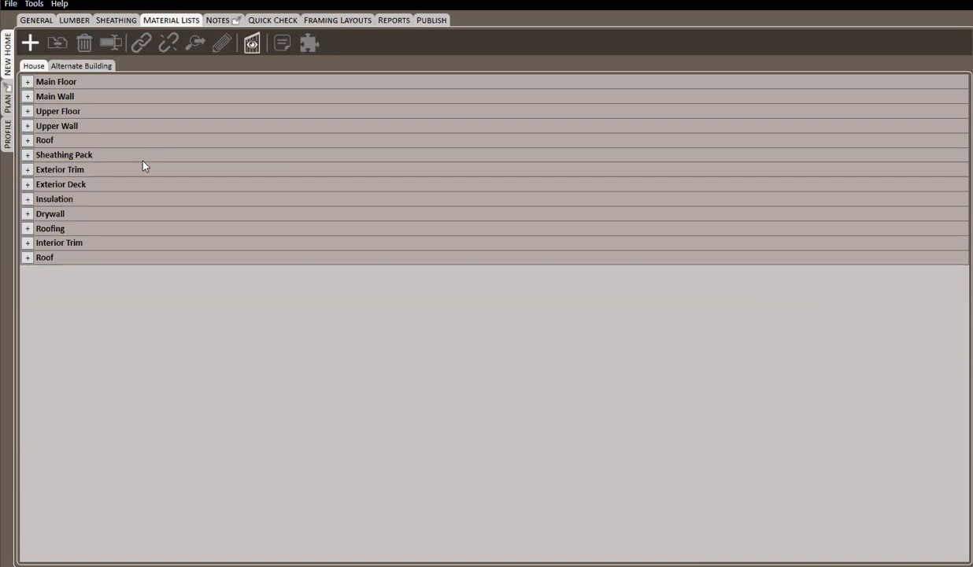
Step: Check which pack report tag the new 6" Exterior assembly's Exterior Primary Sheathing uses, and collapse the Main Wall pack
left_click(27, 96)
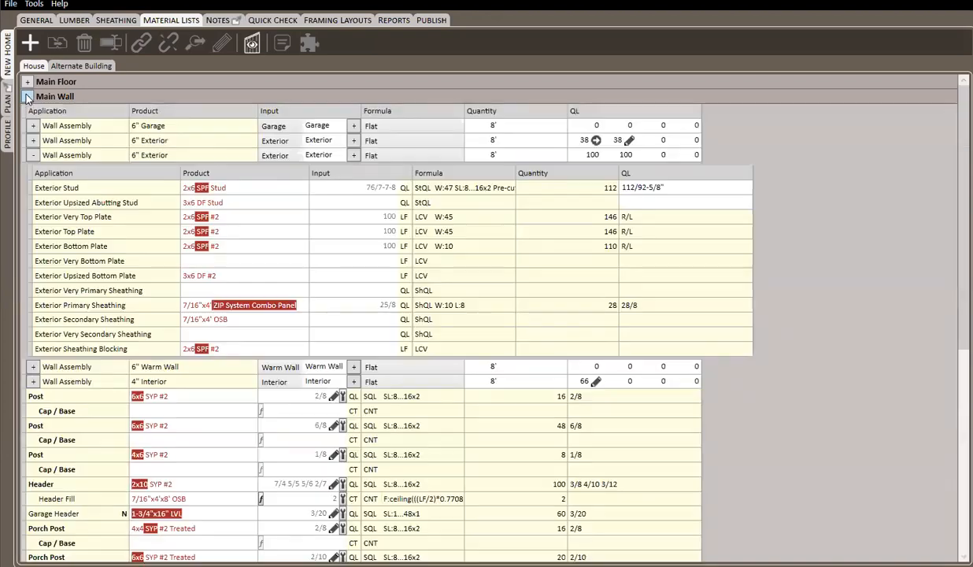
right_click(133, 302)
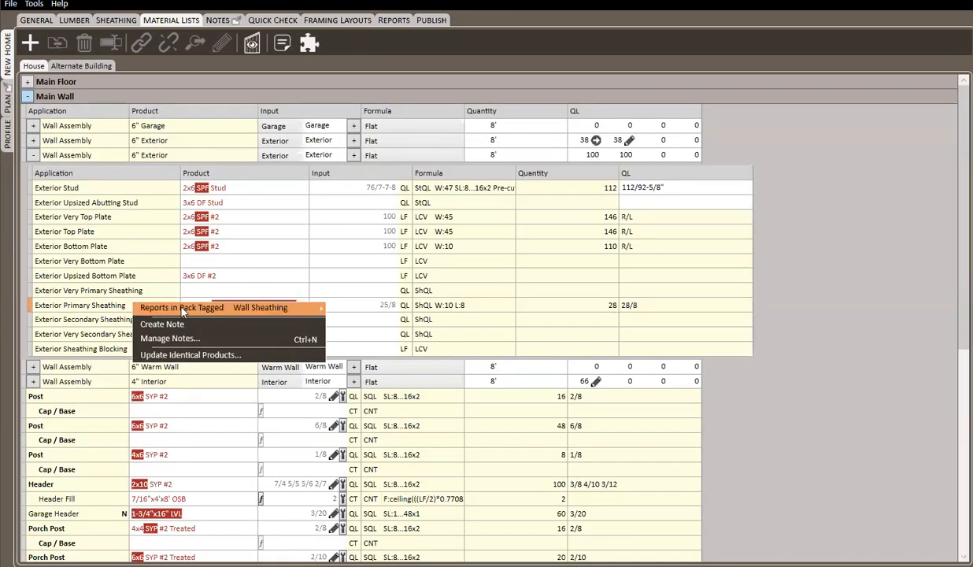
mouse_move(173, 308)
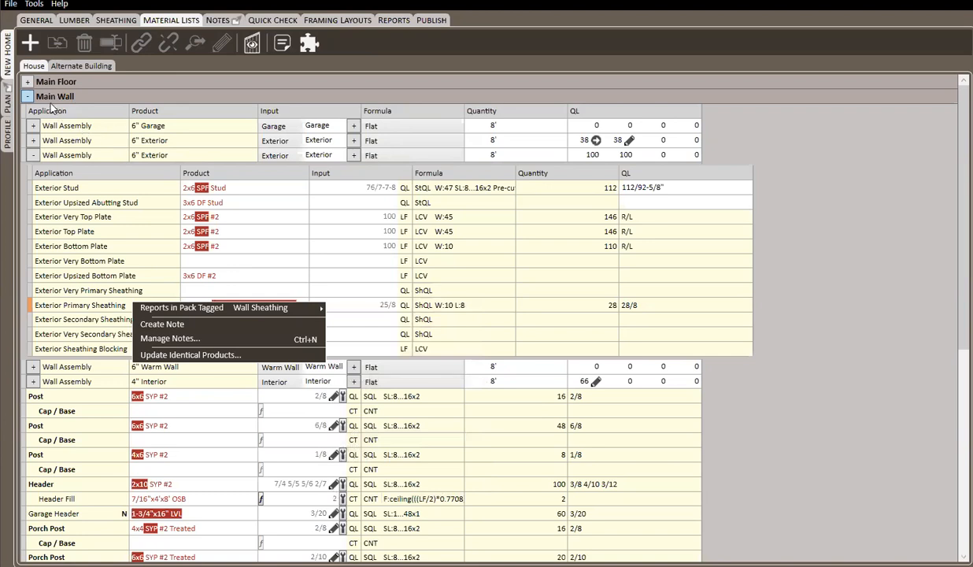
left_click(27, 96)
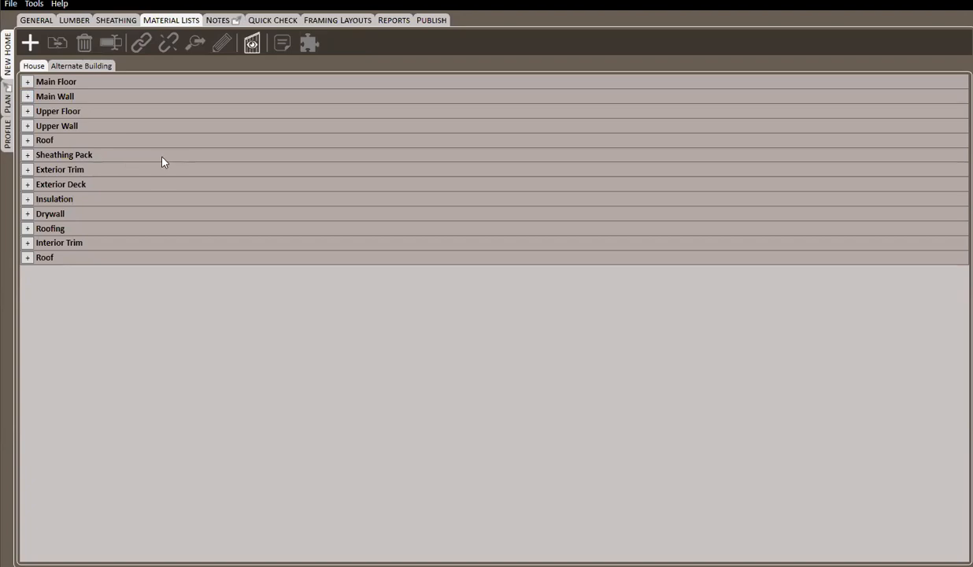
Step: Assign the Wall Sheathing pack report tag to the Sheathing Pack and recheck the pack's tag list
right_click(47, 157)
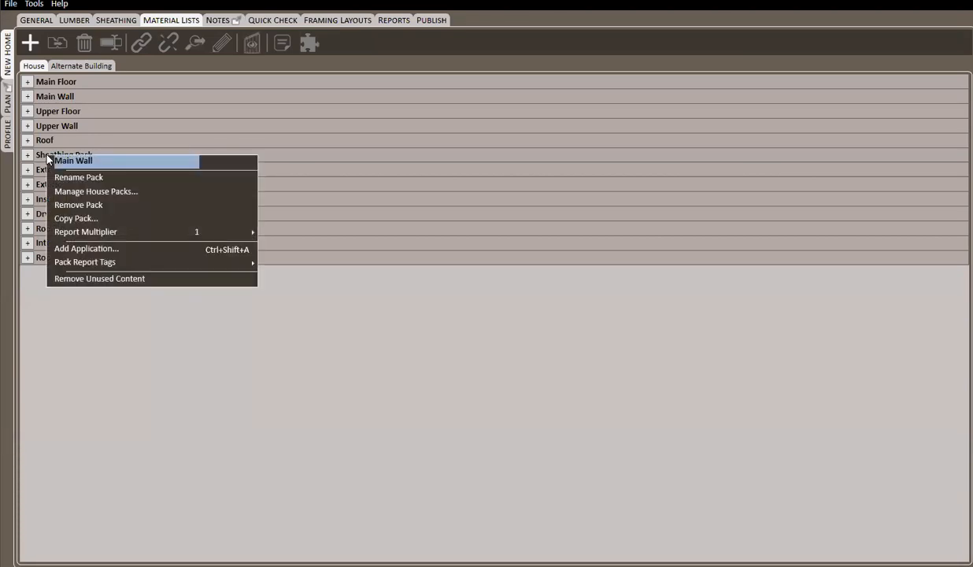
mouse_move(88, 265)
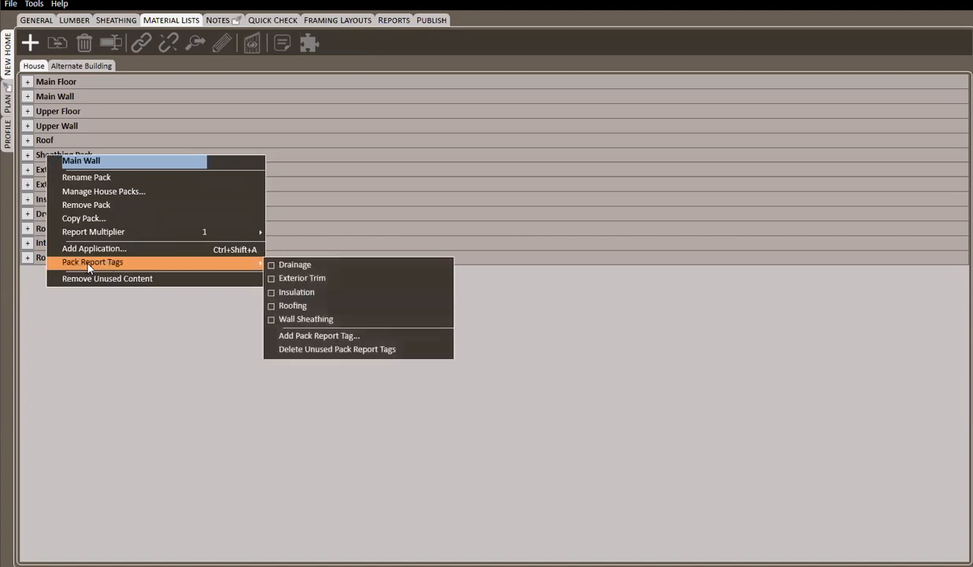
left_click(273, 321)
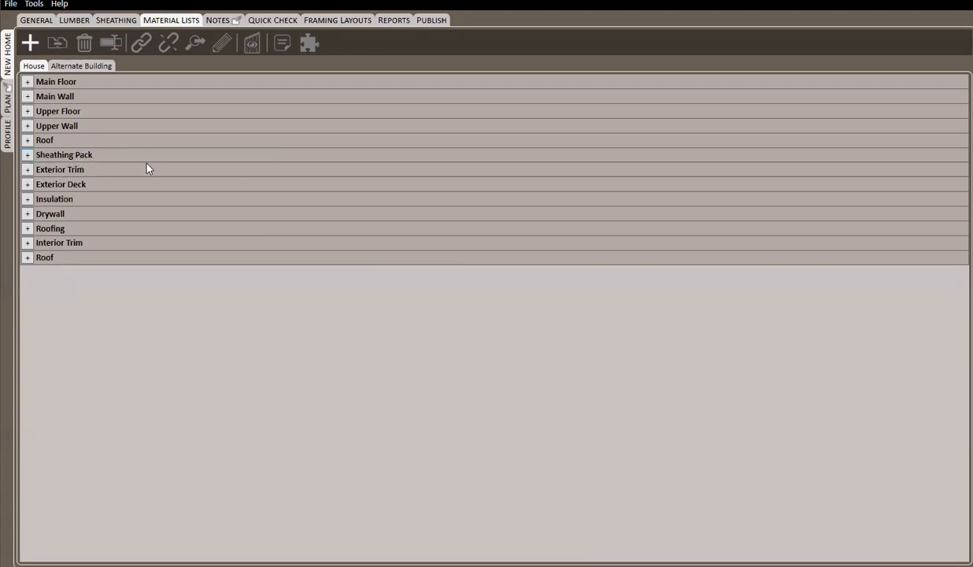
right_click(61, 160)
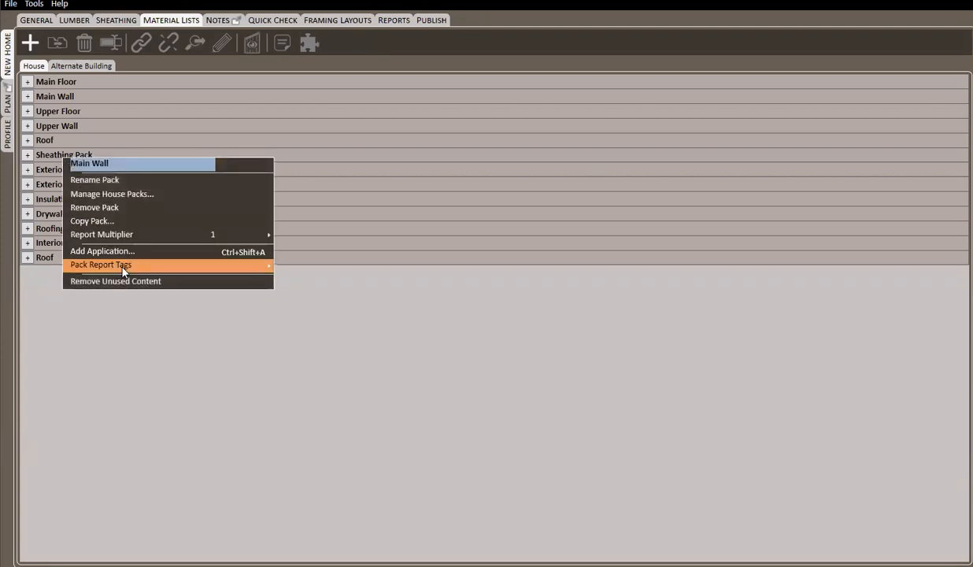
mouse_move(122, 265)
left_click(157, 340)
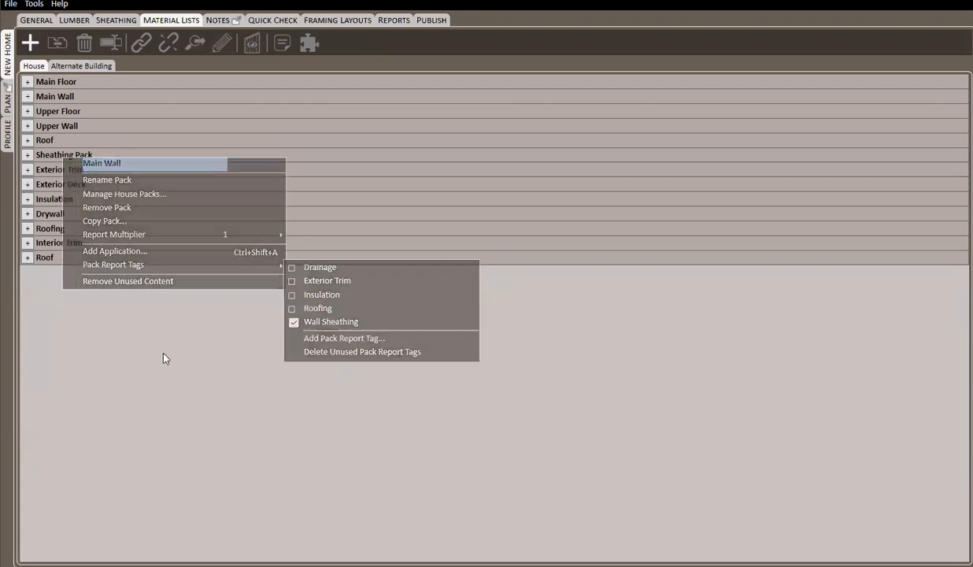
Step: Inspect the report marker and pack choices of Exterior Primary Sheathing in the Main Wall pack, and revisit the profile's wall assemblies
left_click(27, 96)
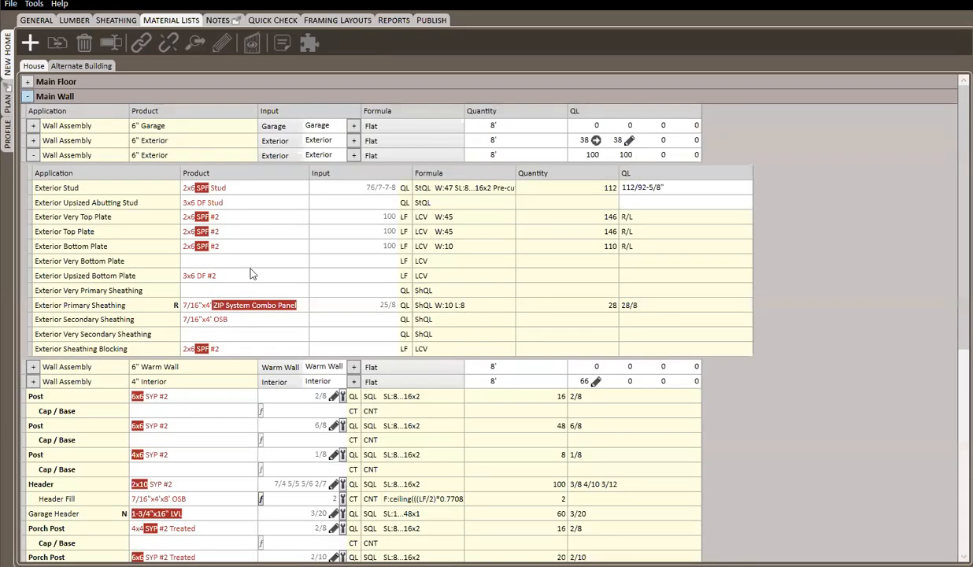
mouse_move(176, 305)
right_click(134, 307)
mouse_move(236, 313)
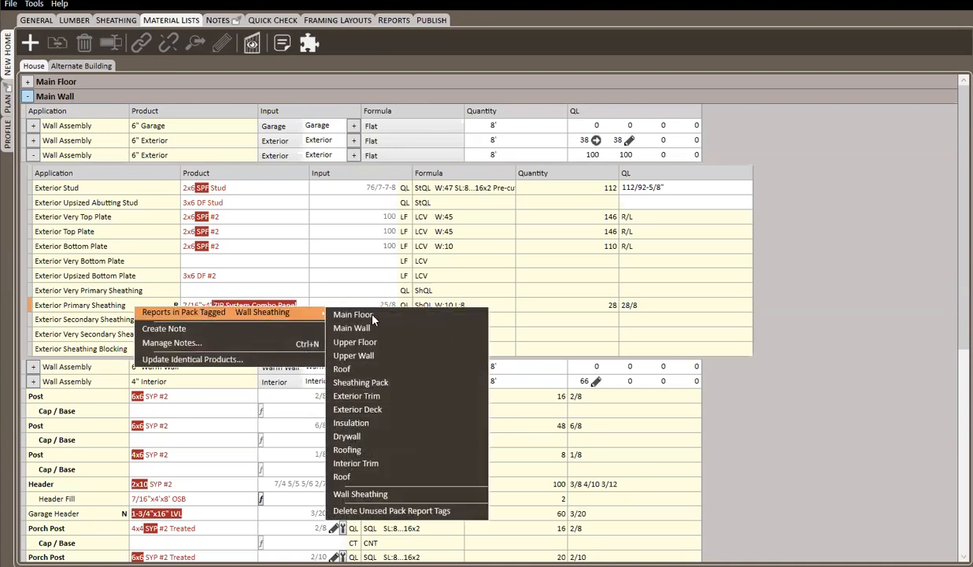
left_click(811, 159)
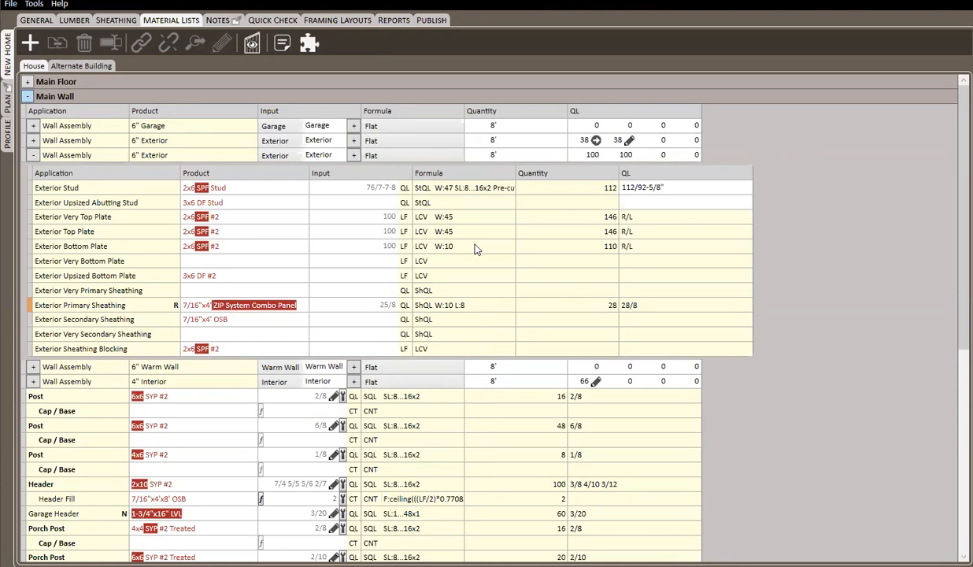
left_click(7, 135)
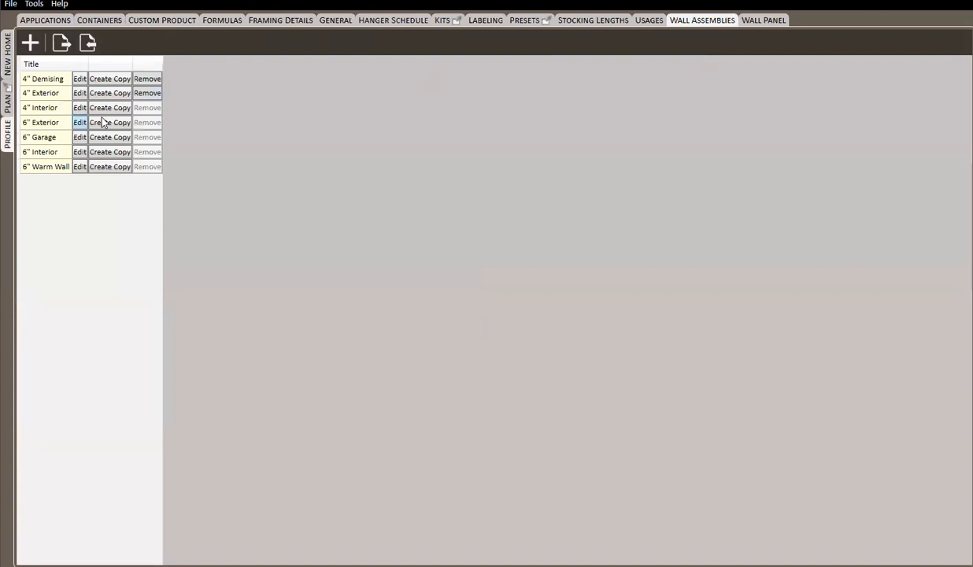
left_click(7, 53)
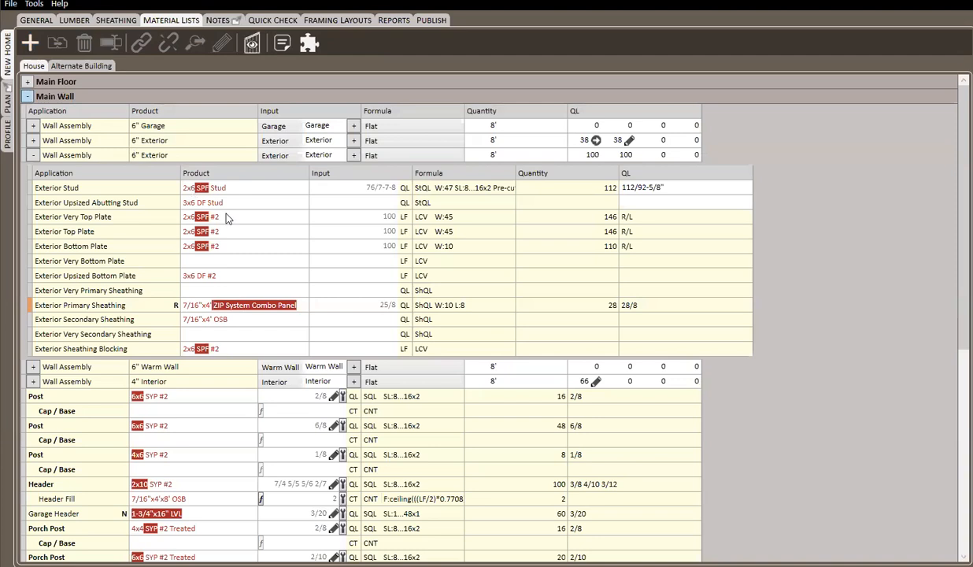
Step: Remove the Wall Sheathing report tag from the Sheathing Pack and check the Main Wall pack's exterior sheathing for its report marker
left_click(27, 96)
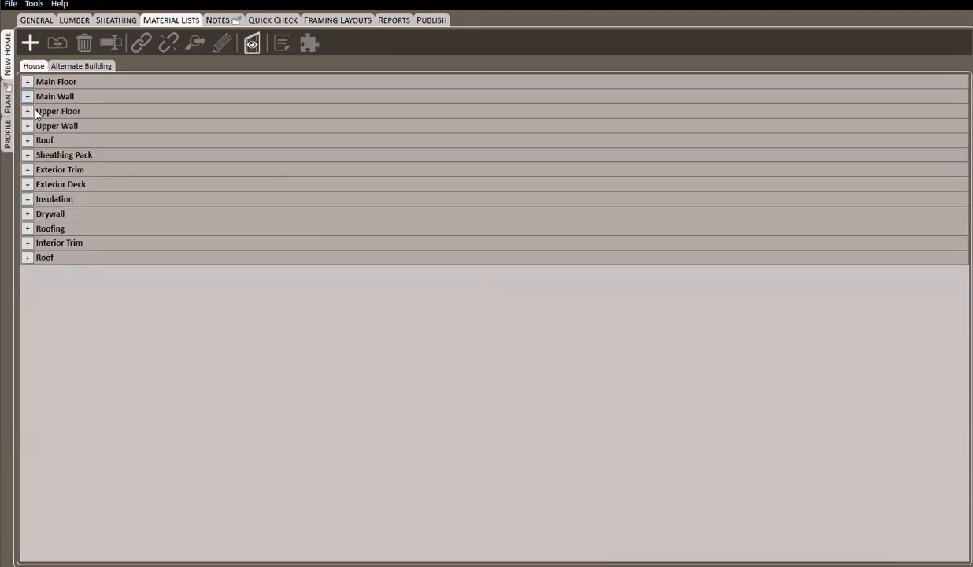
right_click(53, 151)
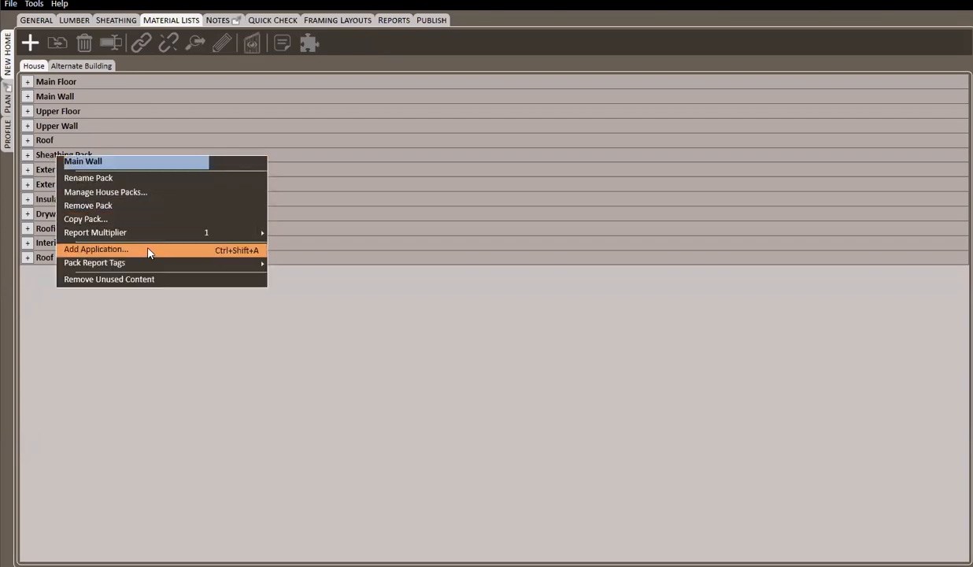
mouse_move(142, 263)
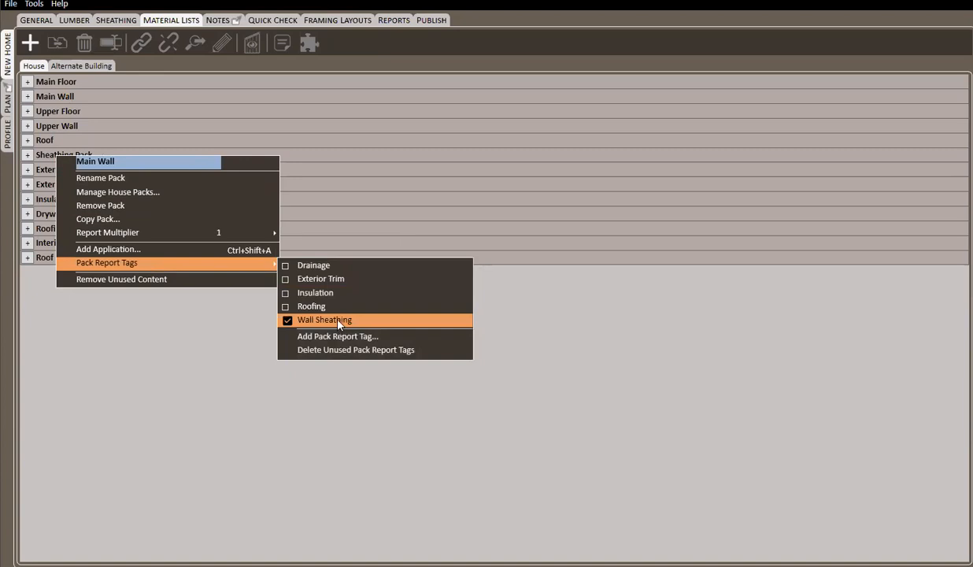
left_click(287, 321)
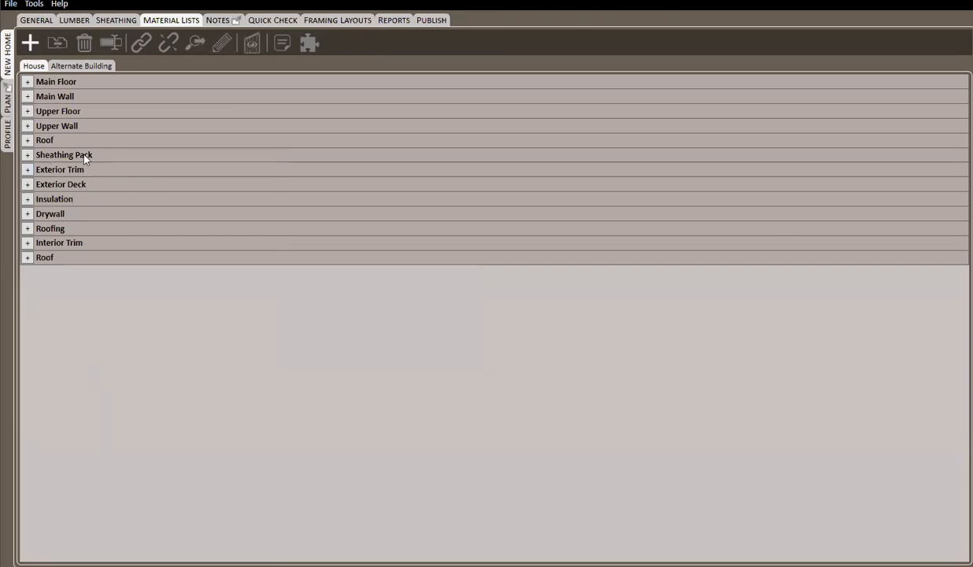
left_click(27, 96)
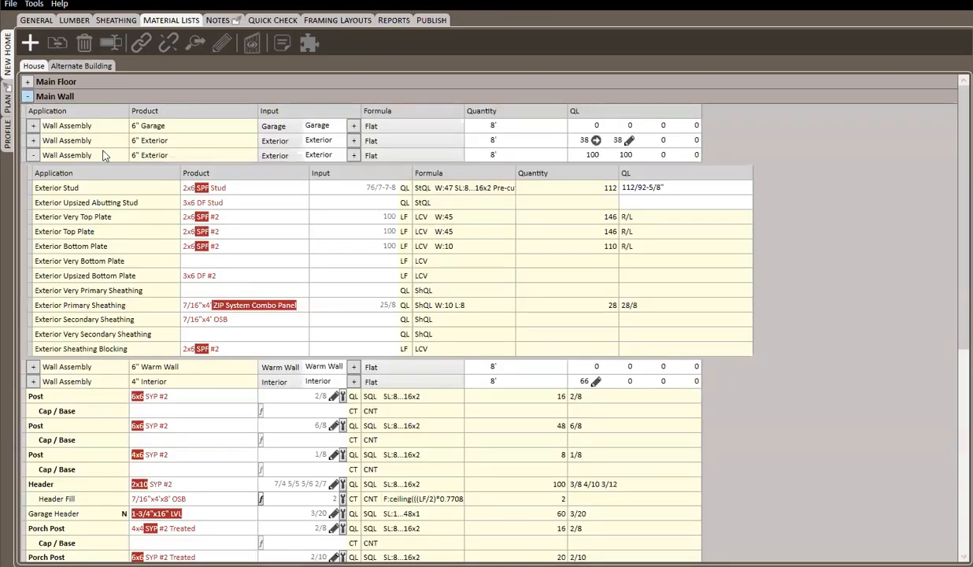
left_click(28, 96)
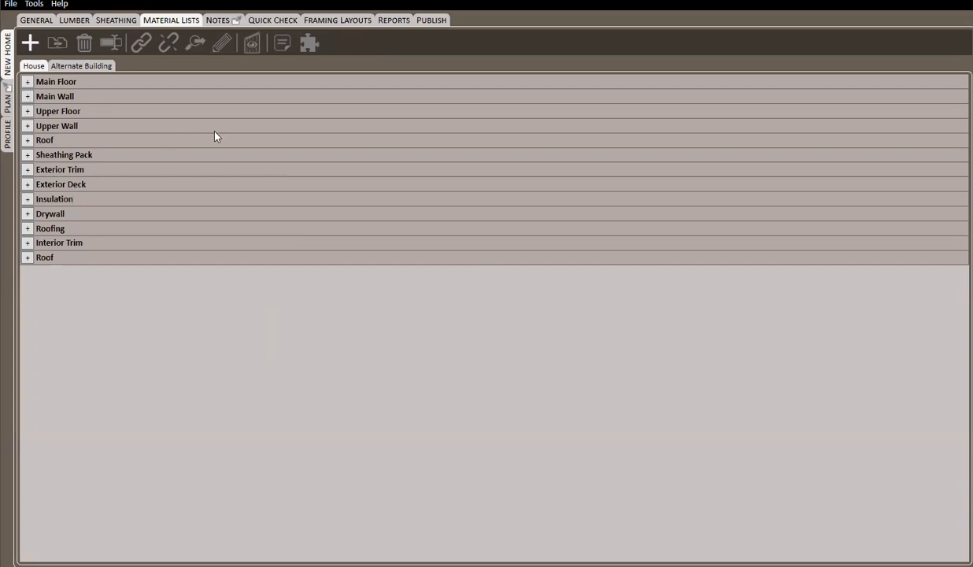
Step: Rename the Sheathing Pack as "Wall Sheathing" and check the report marker on Main Wall's Exterior Primary Sheathing
right_click(68, 157)
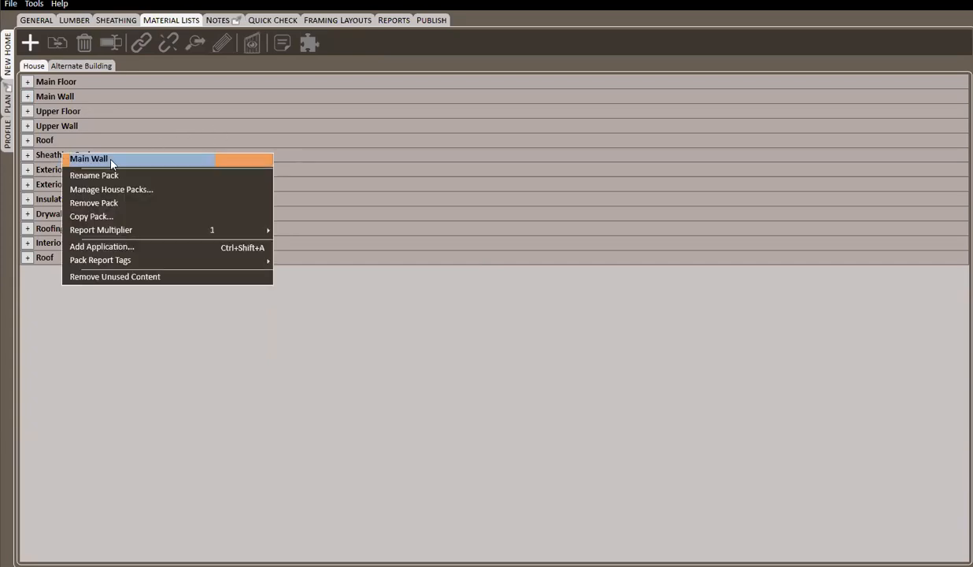
left_click(113, 175)
type("W")
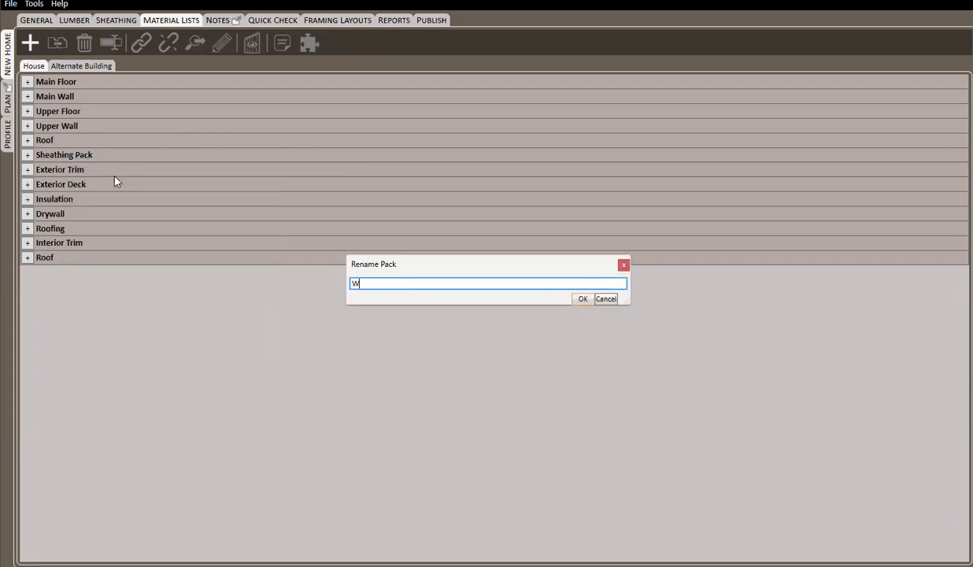
type("all Sheatin")
key("BackSpace")
key("BackSpace")
type("hing")
key("Tab")
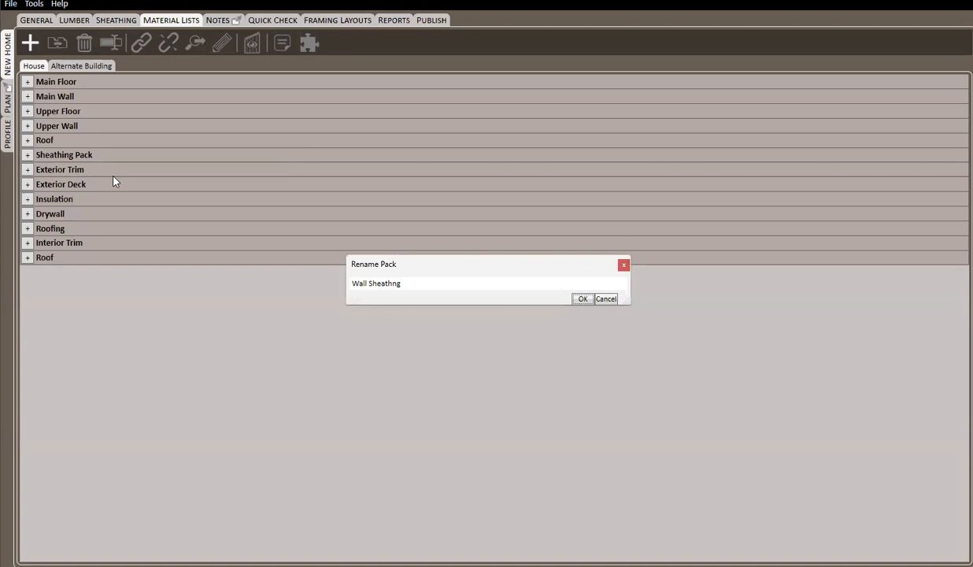
left_click(394, 282)
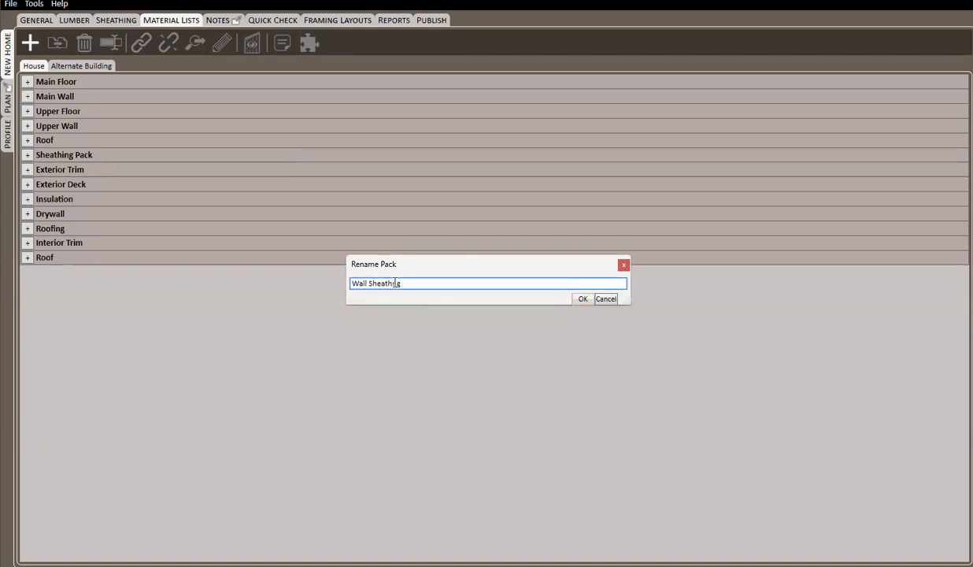
left_click(582, 300)
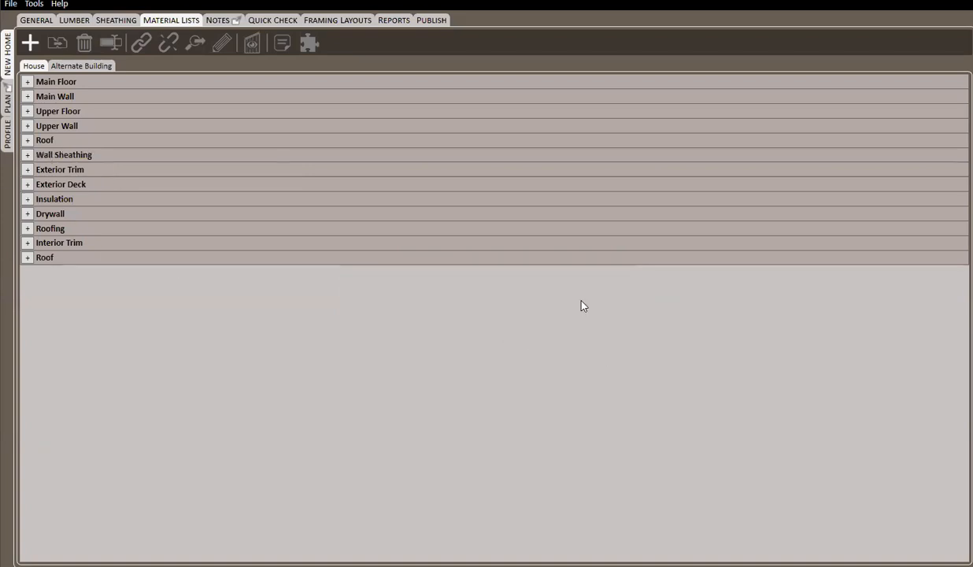
left_click(28, 96)
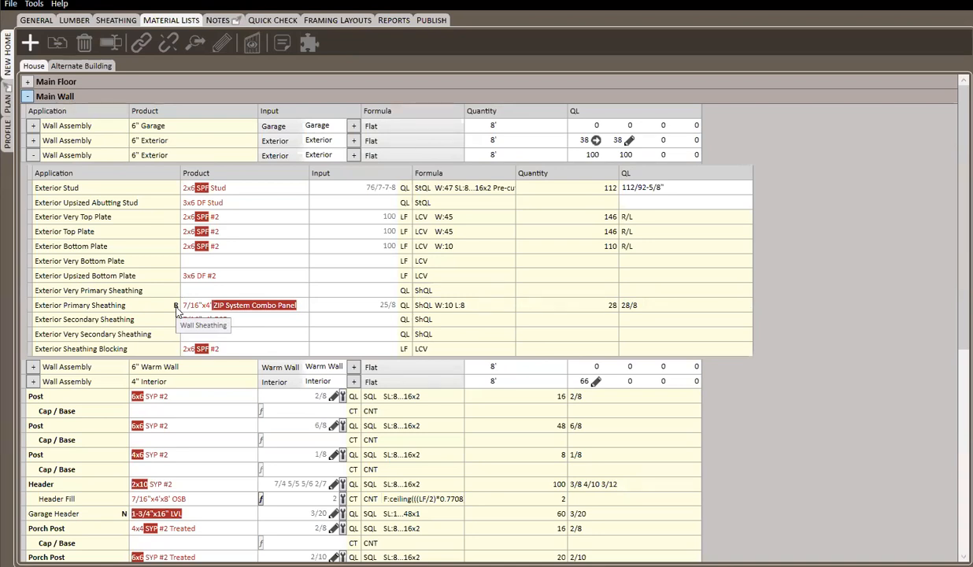
left_click(27, 97)
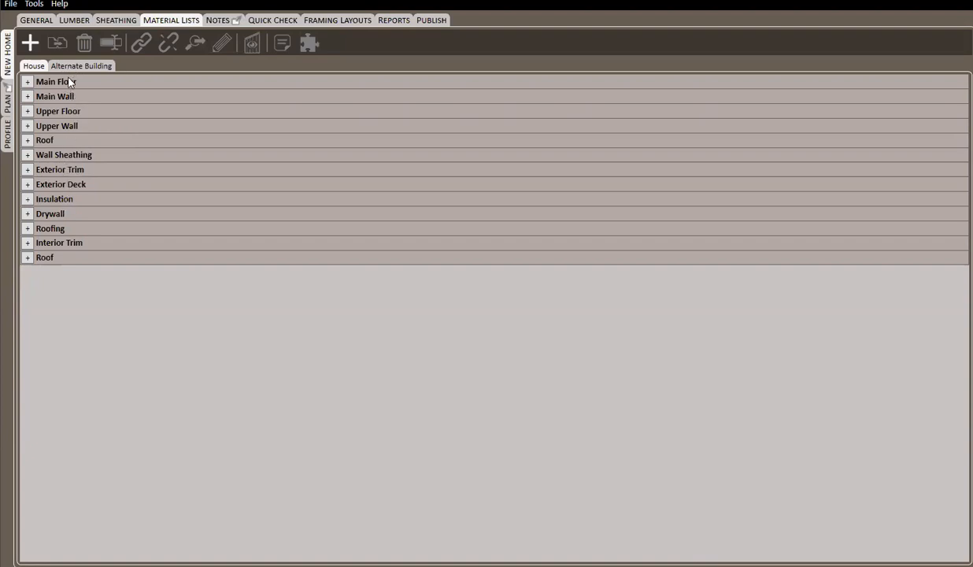
Step: Rename the Wall Sheathing pack as "House Sheathing"
right_click(59, 158)
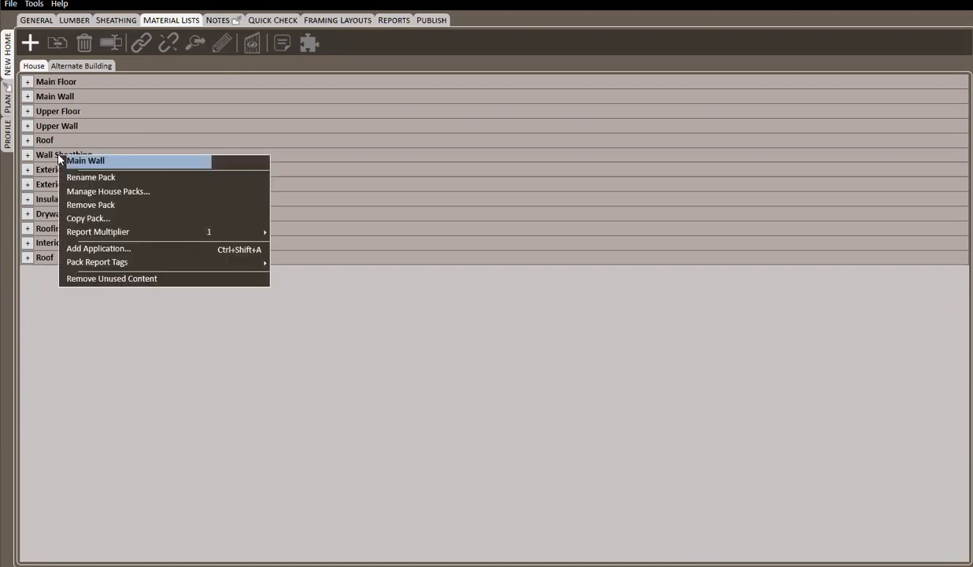
left_click(98, 178)
type("House Sheatin")
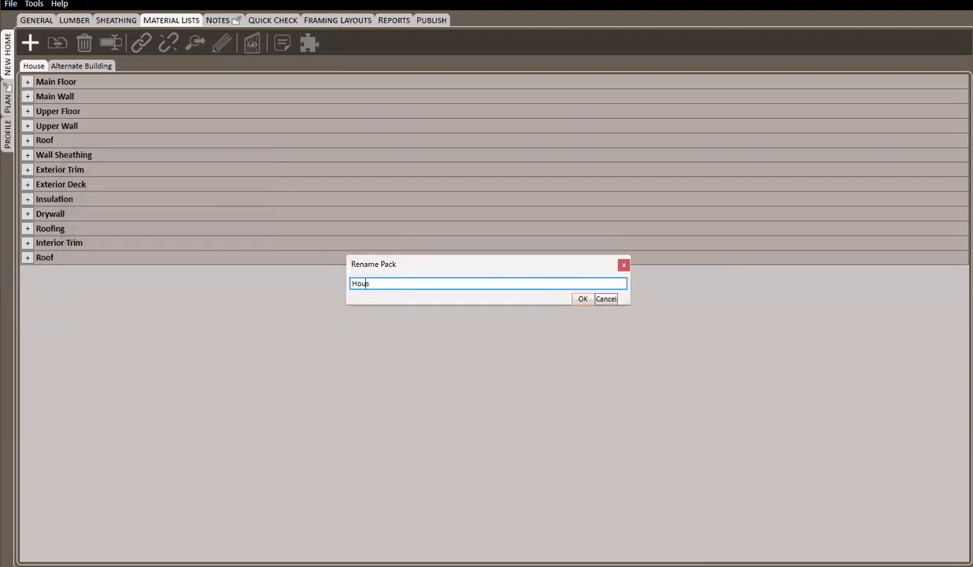
key("BackSpace")
key("BackSpace")
type("hing")
key("Return")
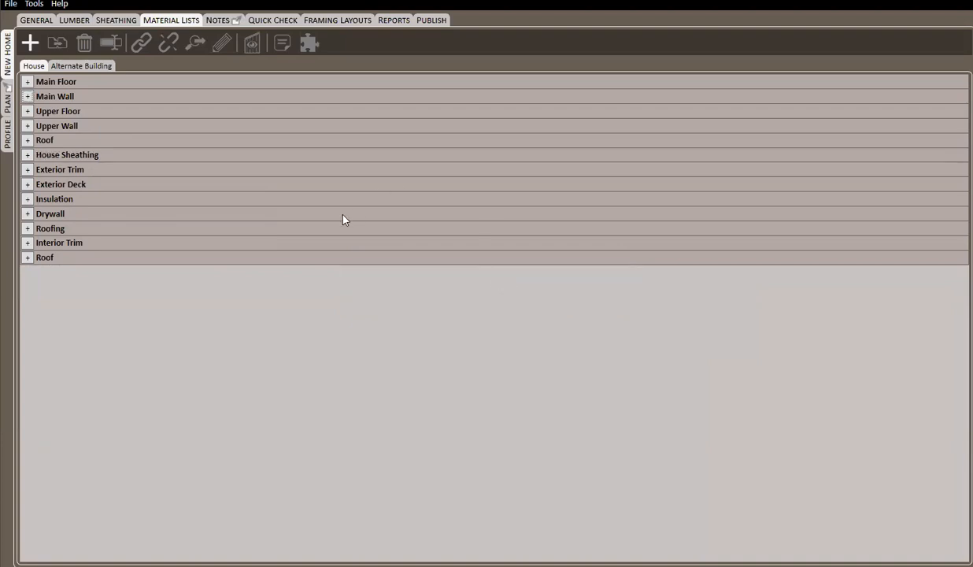
Step: Assign the Wall Sheathing pack report tag to the House Sheathing pack and recheck the pack's tag list
right_click(80, 156)
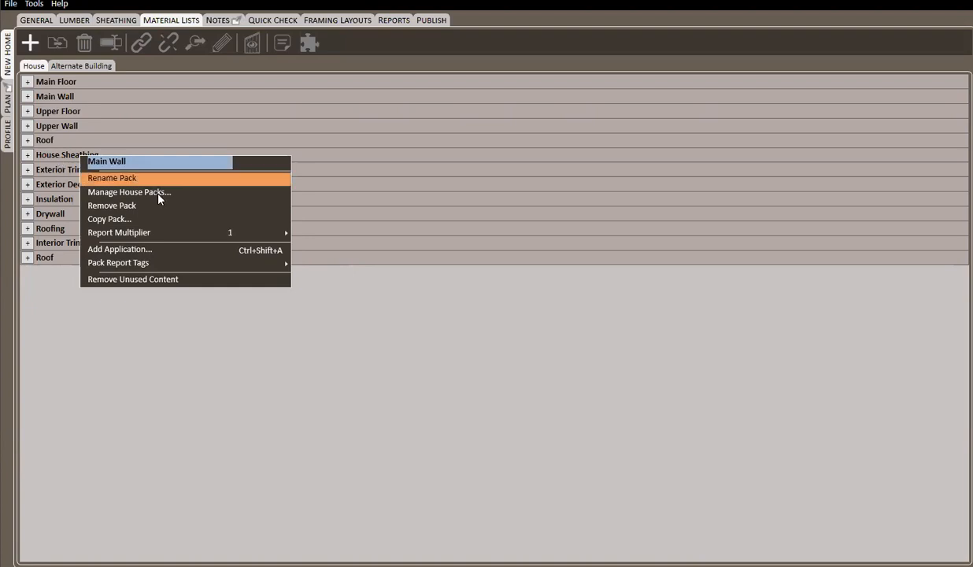
mouse_move(135, 262)
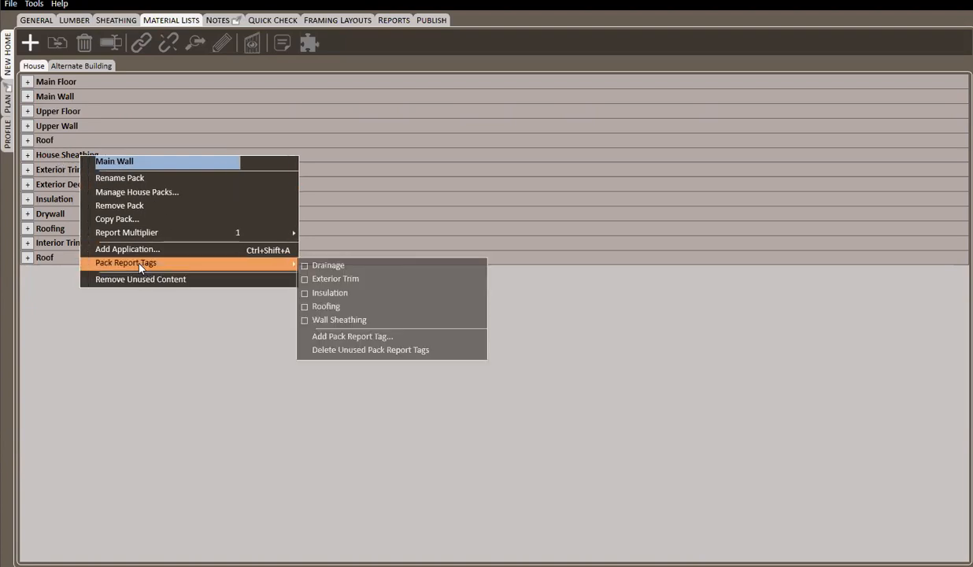
left_click(307, 320)
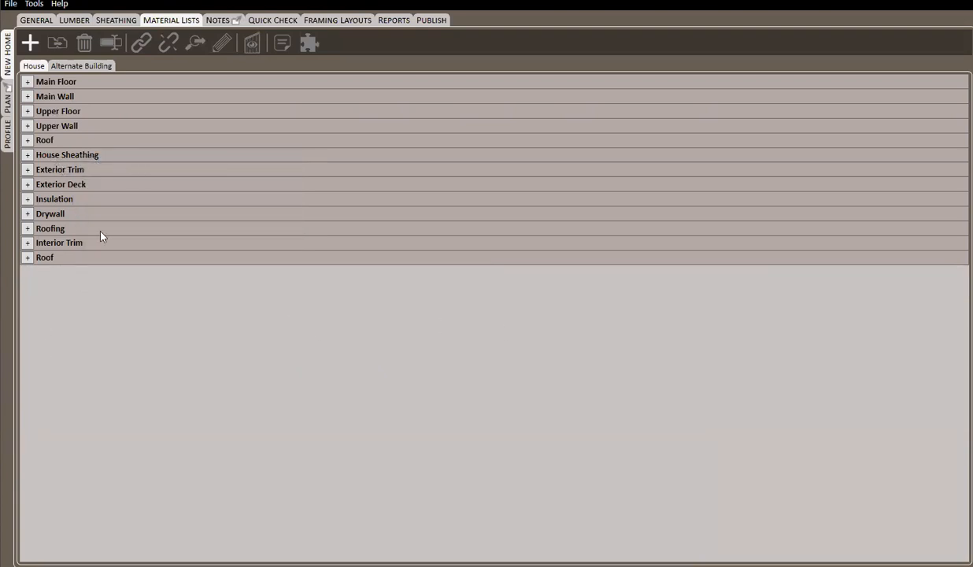
right_click(67, 156)
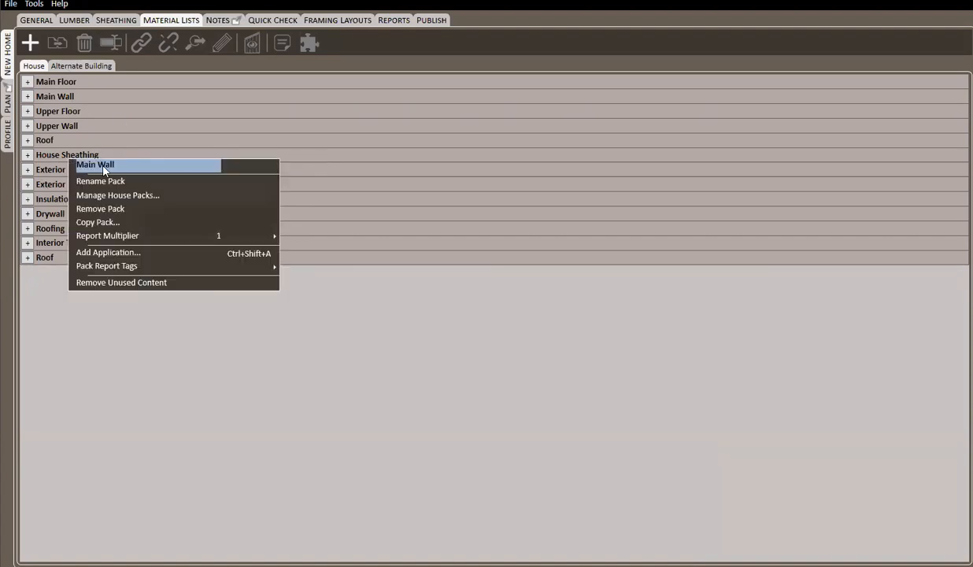
mouse_move(126, 265)
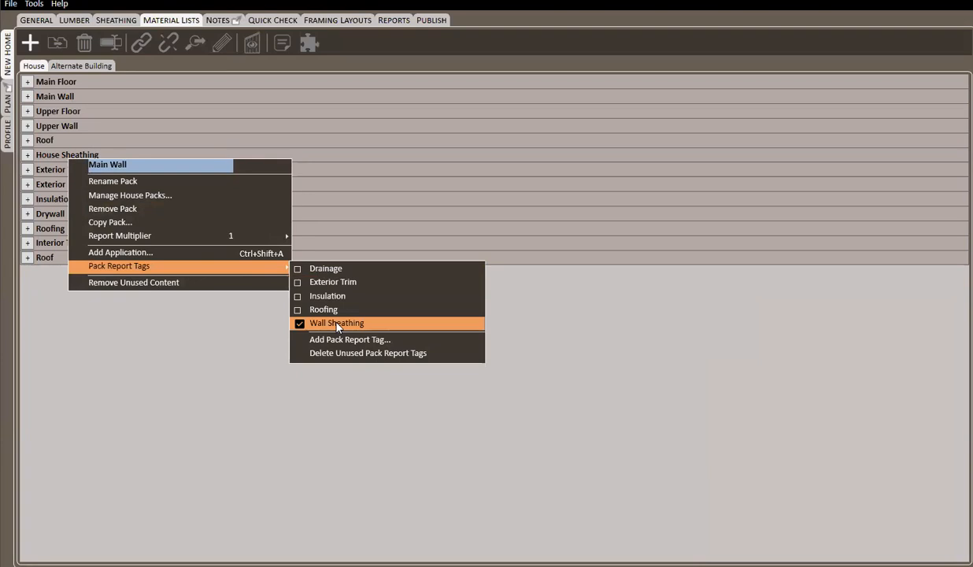
left_click(143, 391)
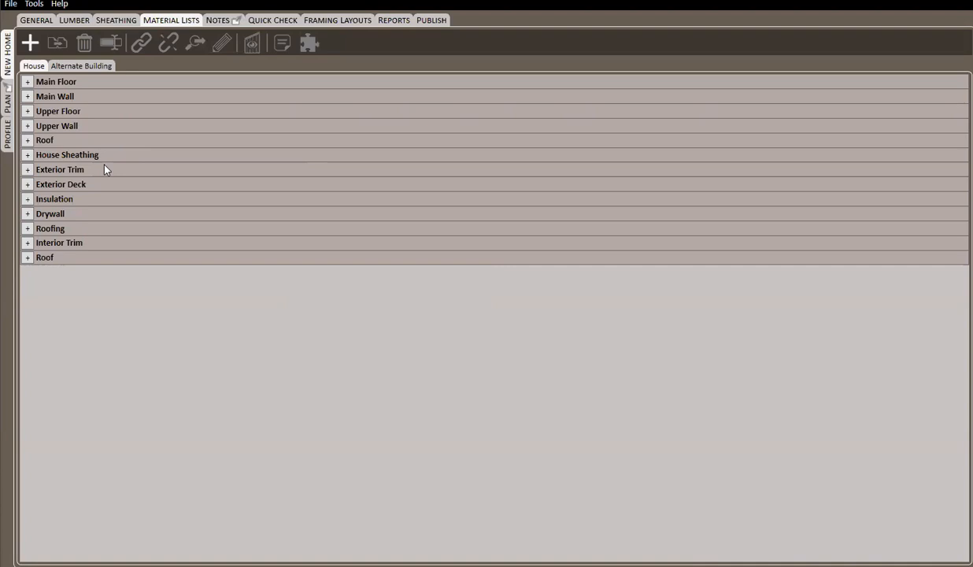
Step: Compare the pack report tags offered for the House Sheathing pack with those offered for the Upper Wall pack
right_click(70, 159)
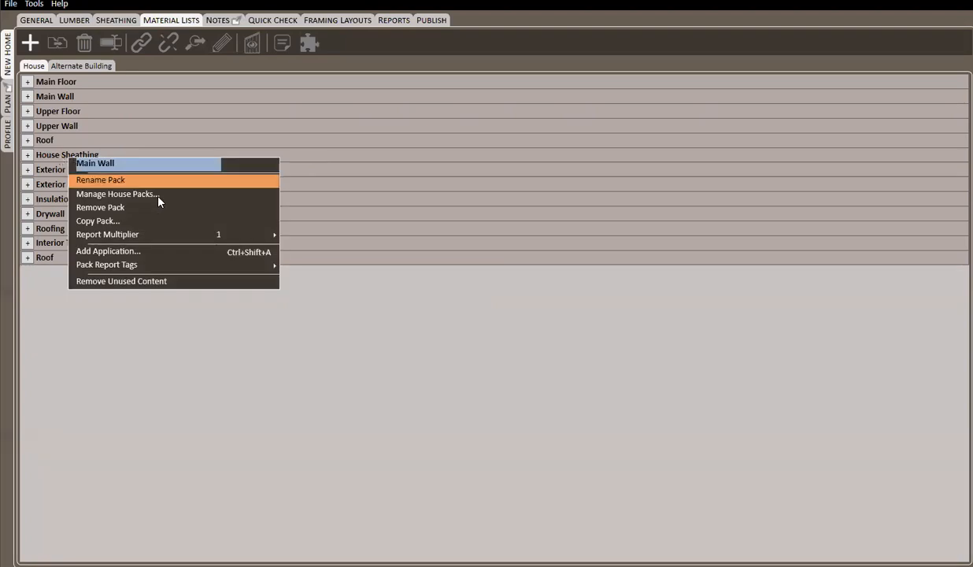
mouse_move(134, 265)
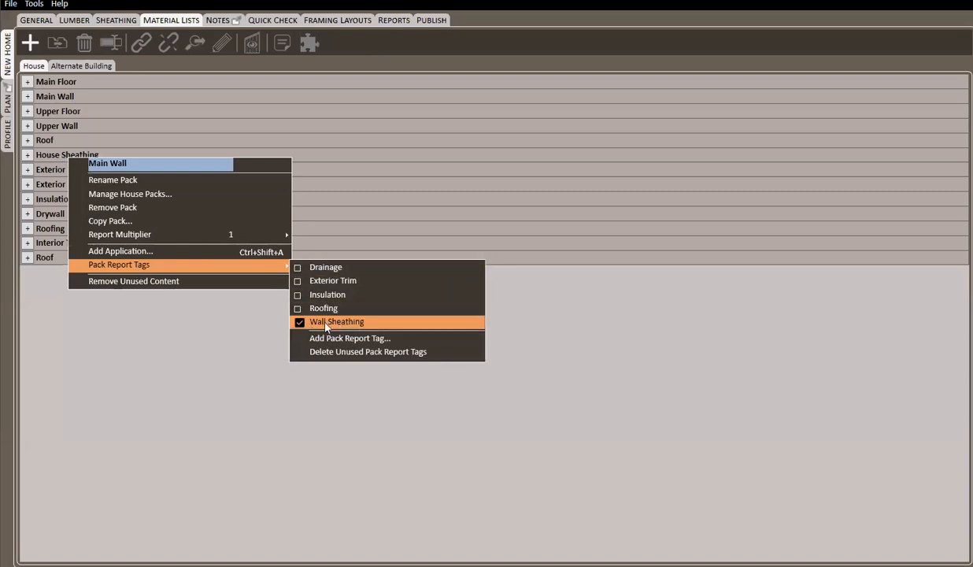
left_click(148, 308)
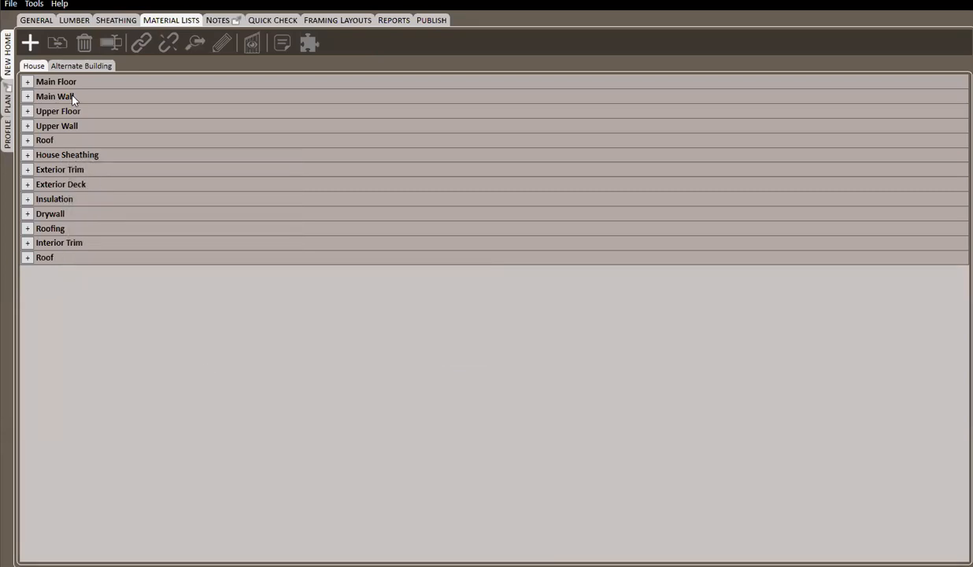
right_click(76, 127)
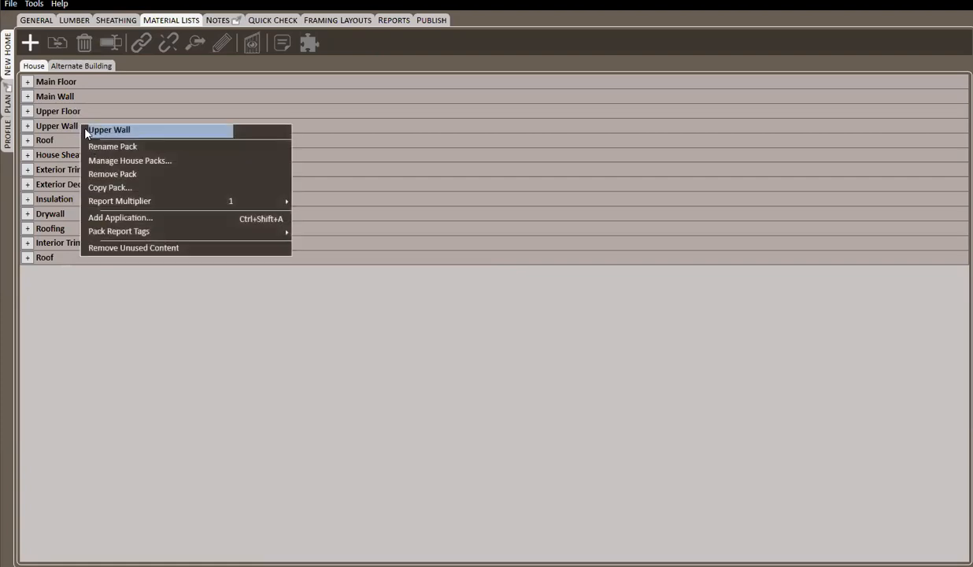
mouse_move(158, 236)
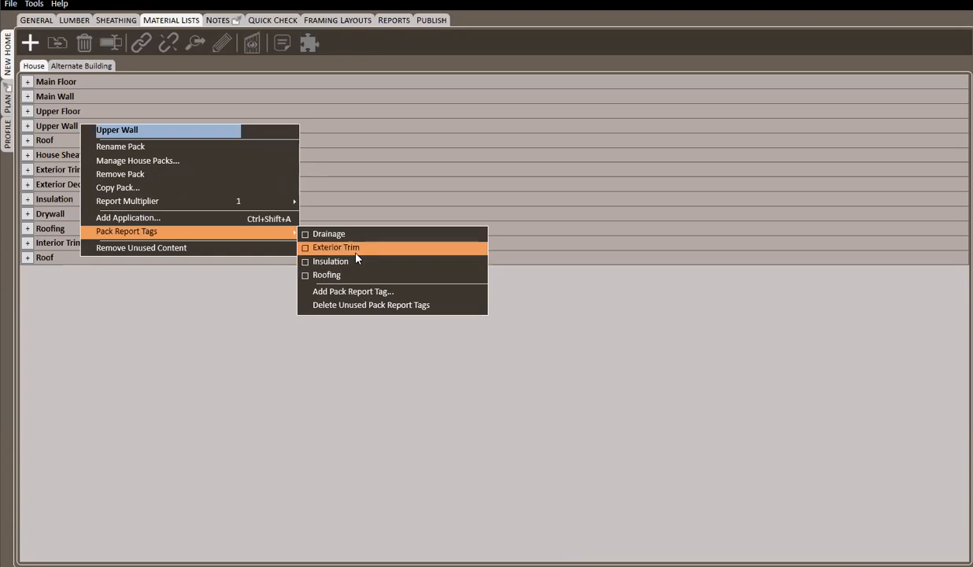
right_click(54, 152)
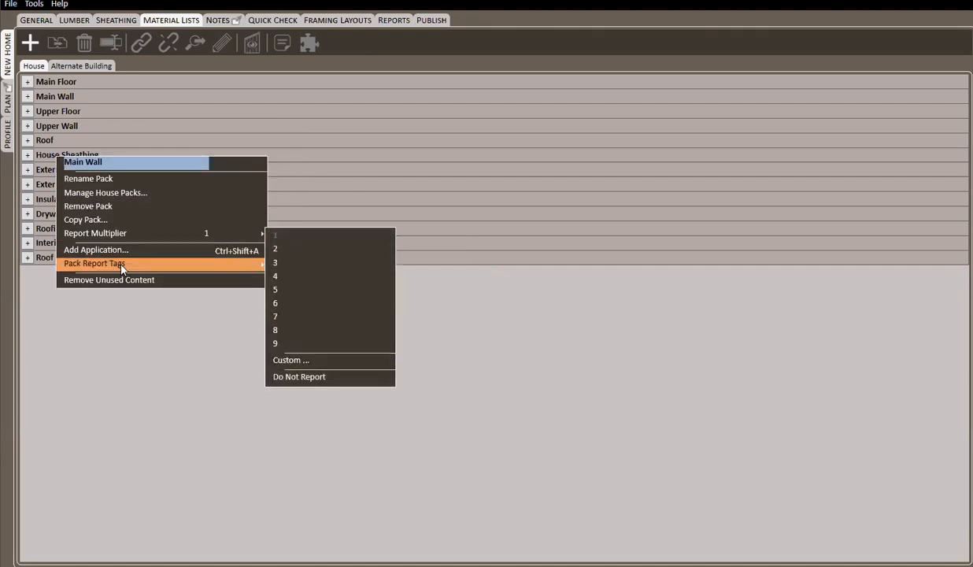
mouse_move(130, 263)
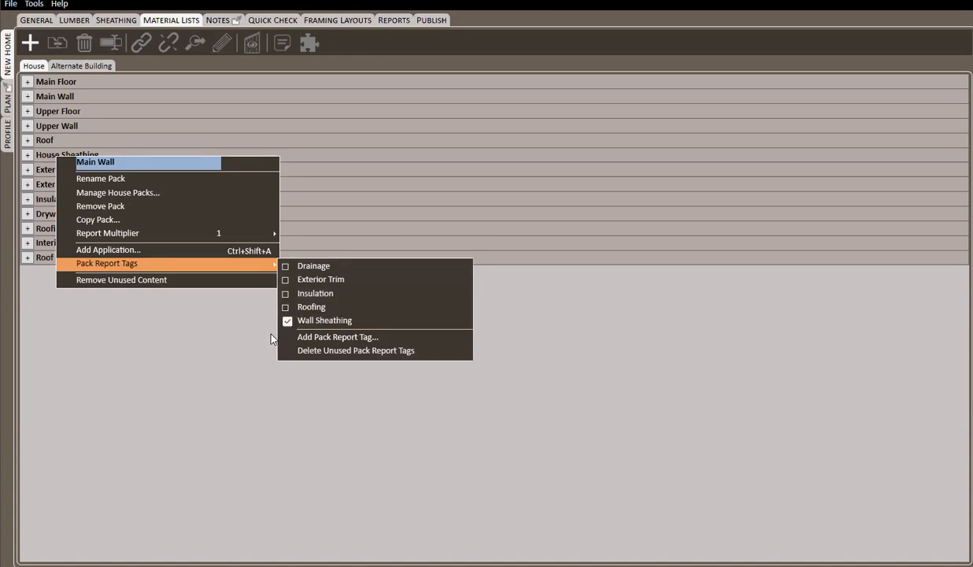
left_click(182, 377)
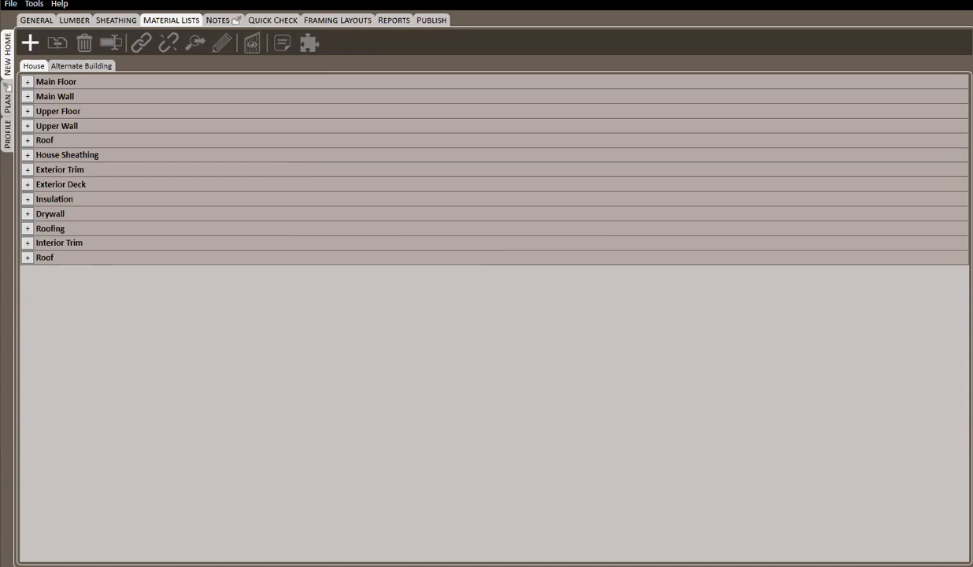
Step: In the profile's default packs for new lists, assign the Drainage report tag to Upper Wall and recheck its tags
left_click(6, 135)
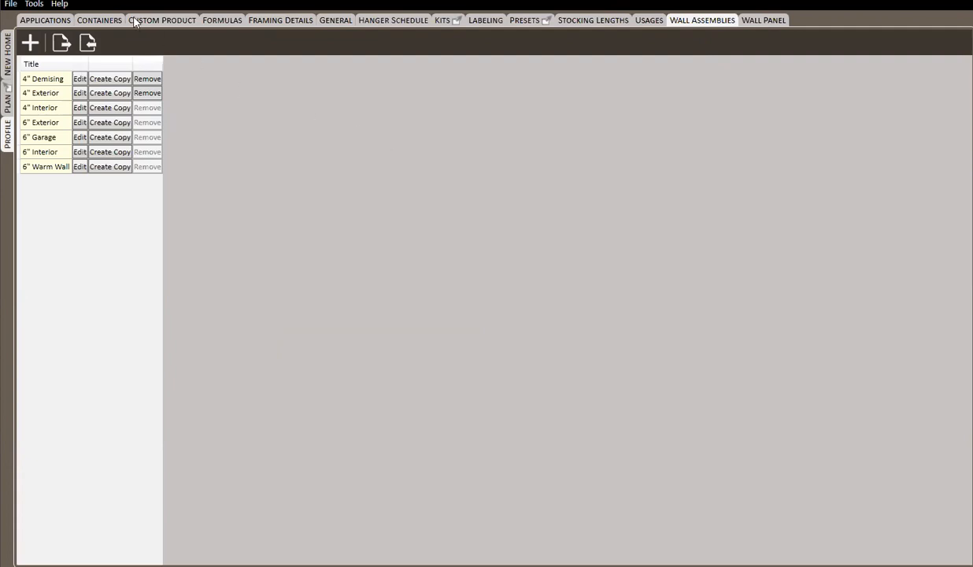
left_click(102, 21)
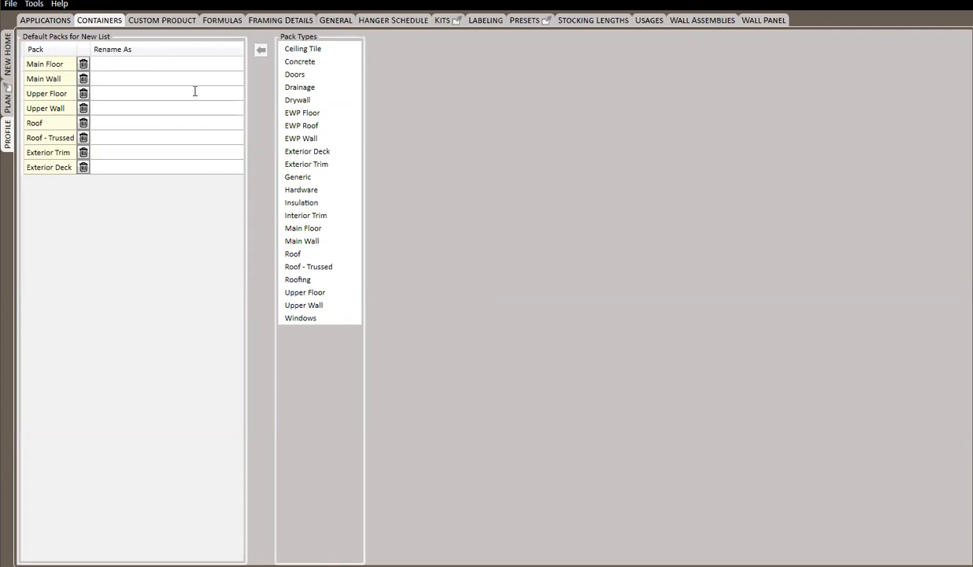
right_click(47, 111)
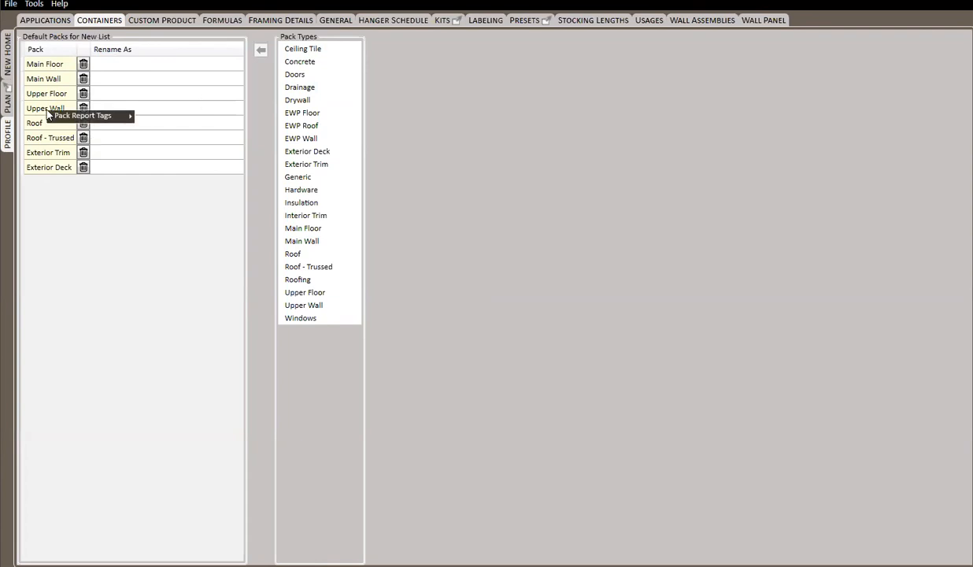
mouse_move(91, 116)
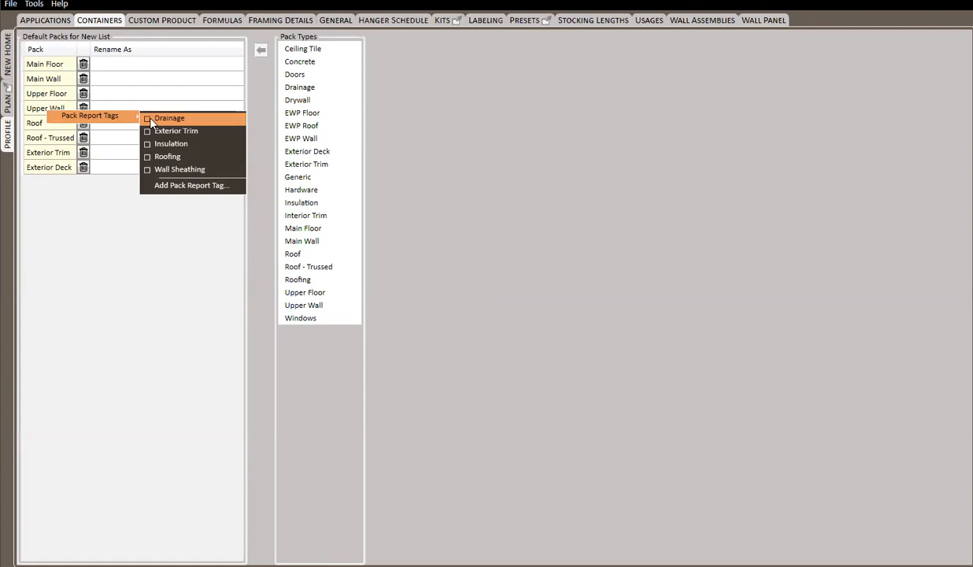
left_click(151, 120)
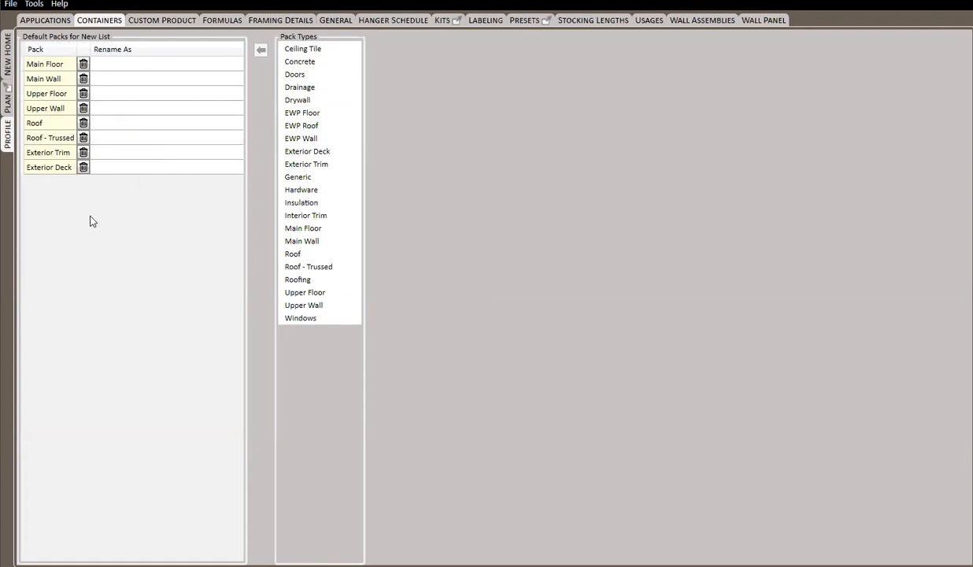
right_click(46, 111)
mouse_move(86, 113)
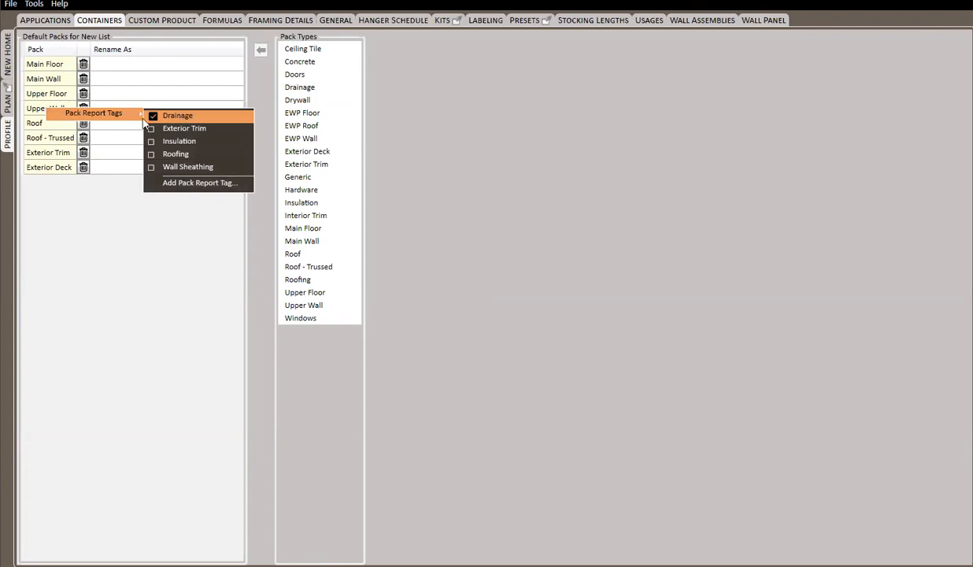
left_click(55, 196)
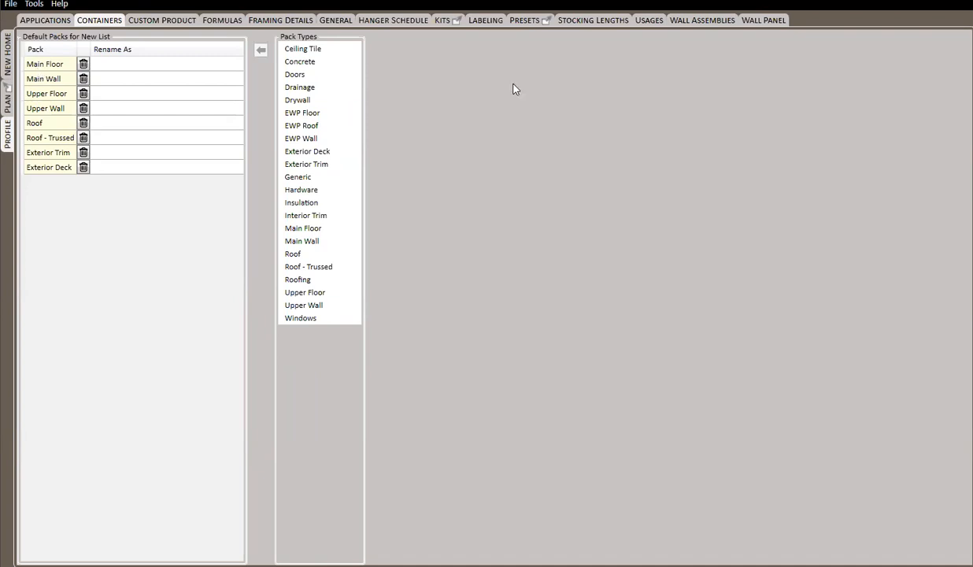
Step: Set the pack report tag of the Roofing Underlayment component in the profile's Roof Decking Kit to Roofing
left_click(686, 21)
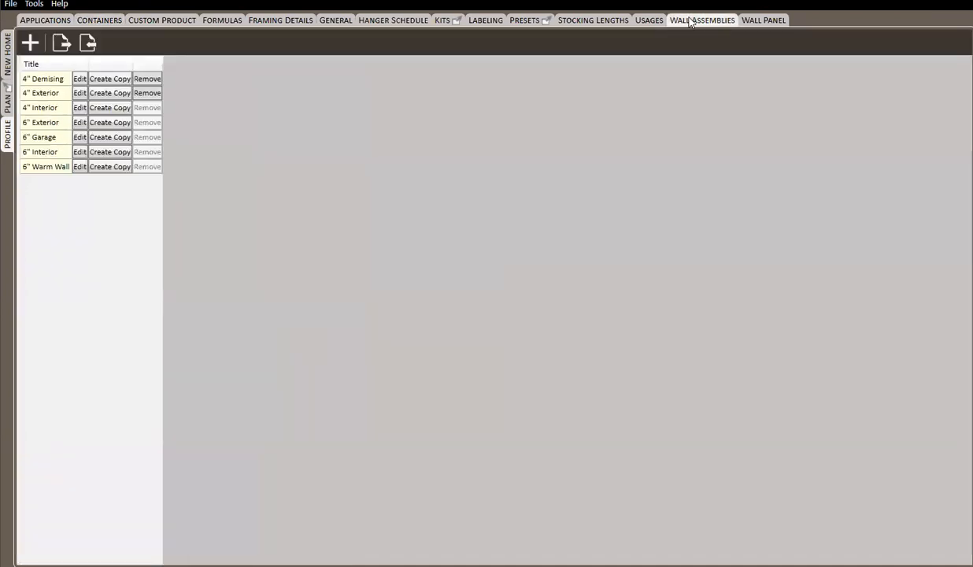
left_click(108, 21)
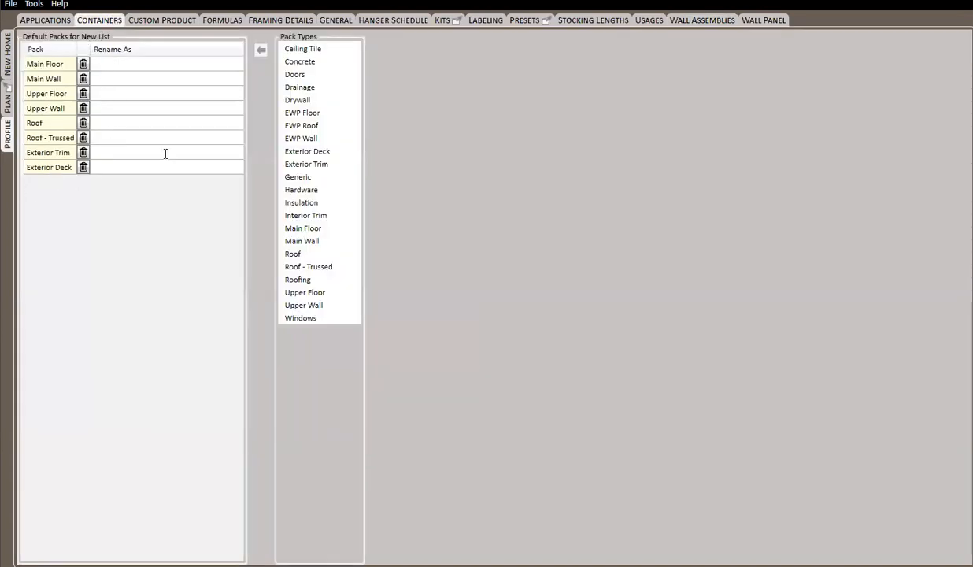
left_click(443, 21)
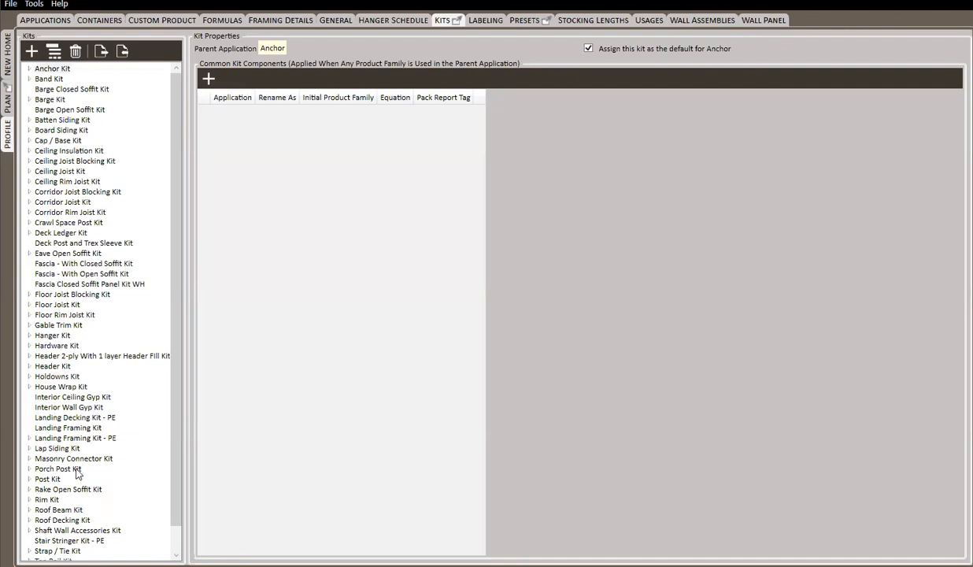
scroll(95, 447, "down", 1)
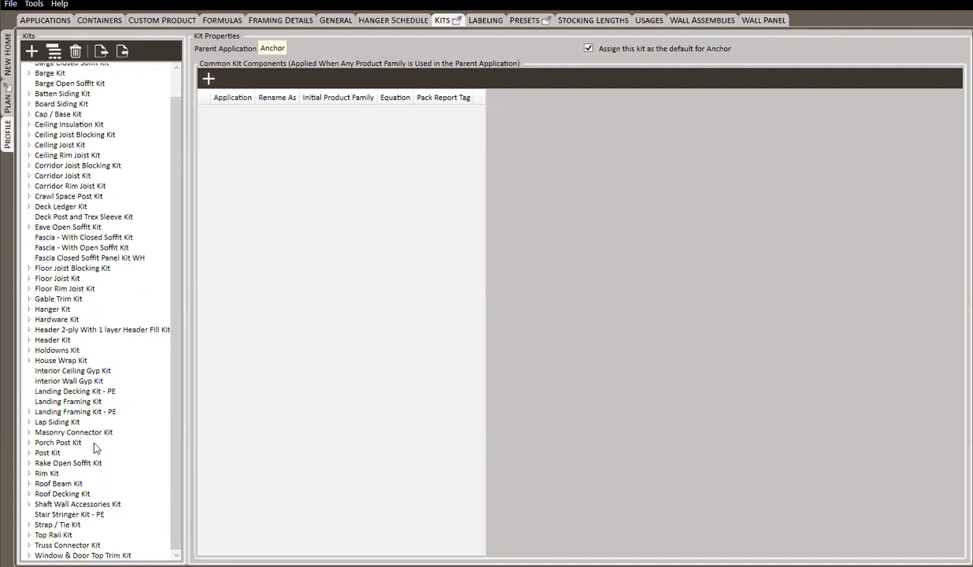
left_click(69, 492)
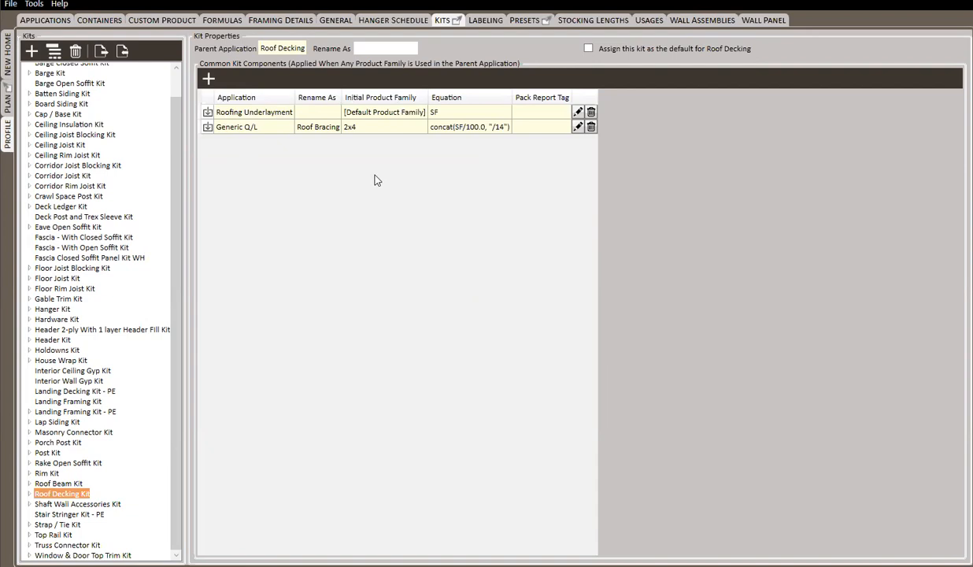
left_click(578, 112)
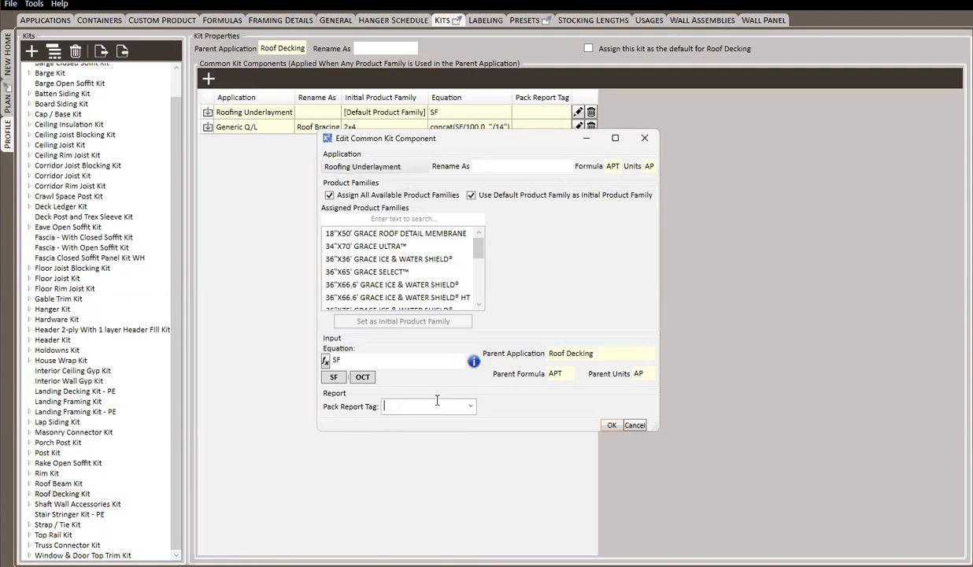
left_click(470, 407)
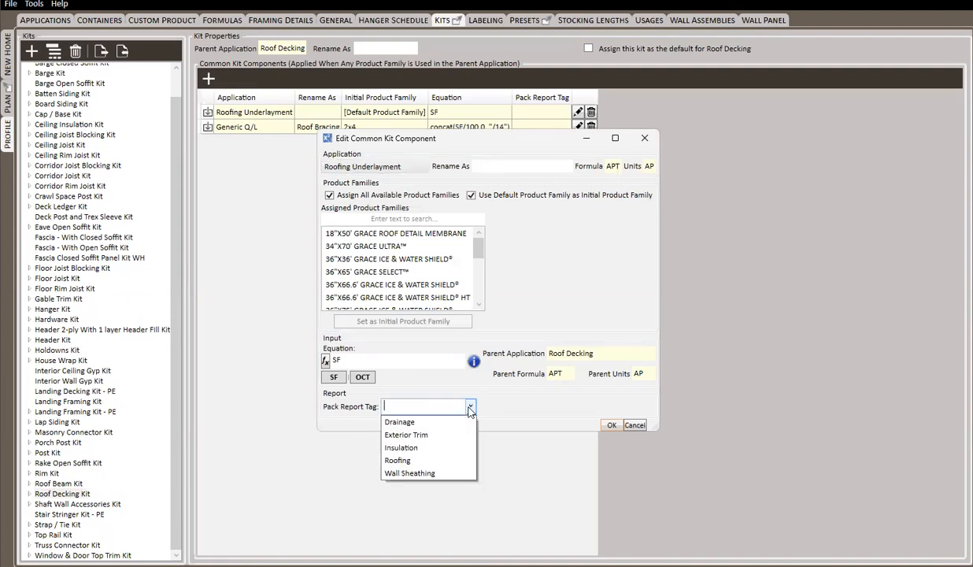
left_click(398, 460)
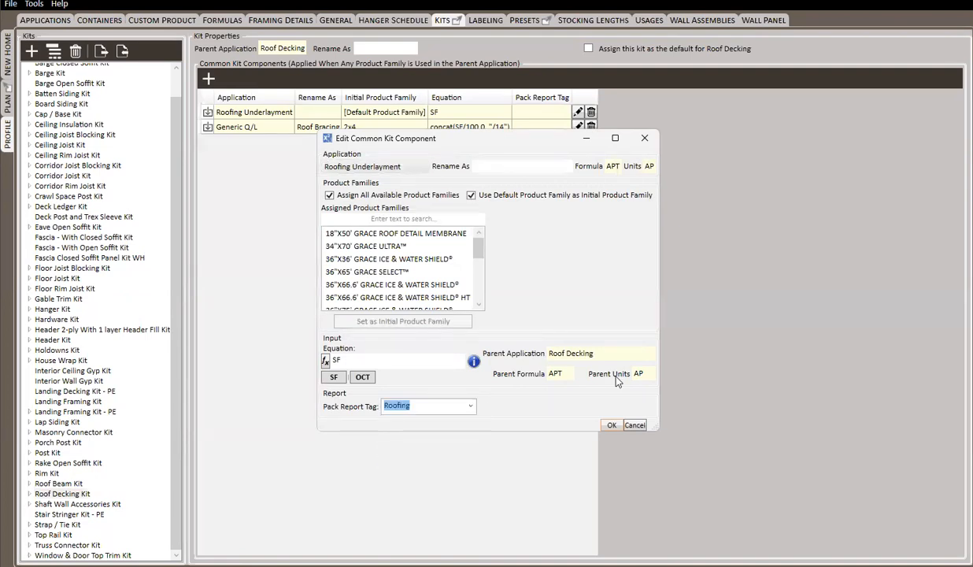
left_click(612, 426)
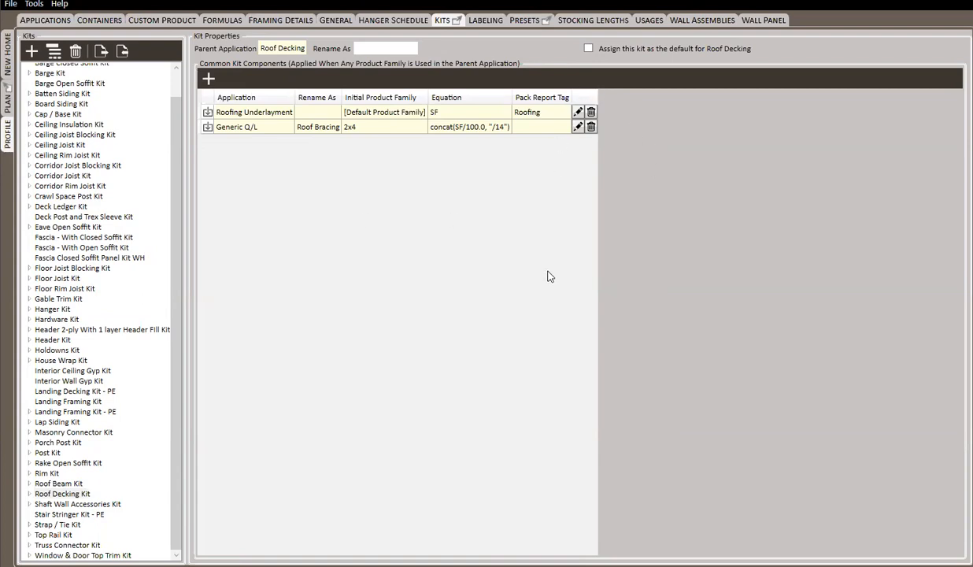
Step: Review the component report tags of the Fascia Closed Soffit Panel Kit WH and return to the house's material lists
left_click(100, 259)
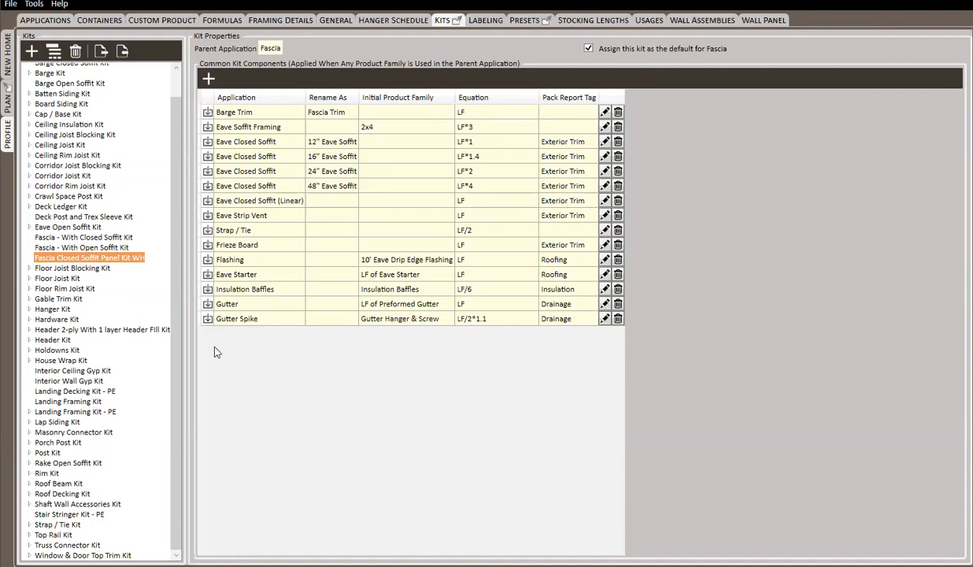
left_click(9, 57)
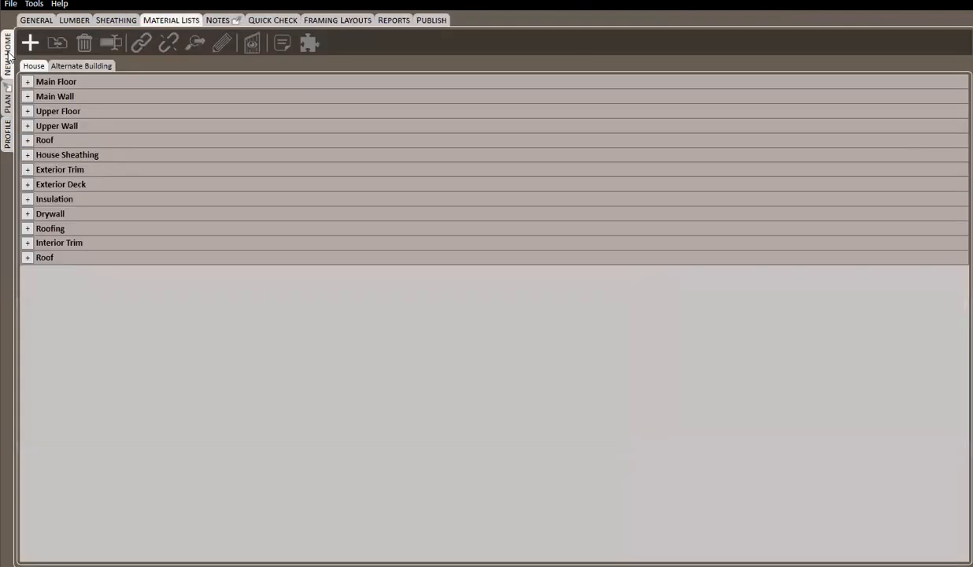
Step: Add a new pack report tag named Special to the Main Wall pack in the house material lists
right_click(66, 97)
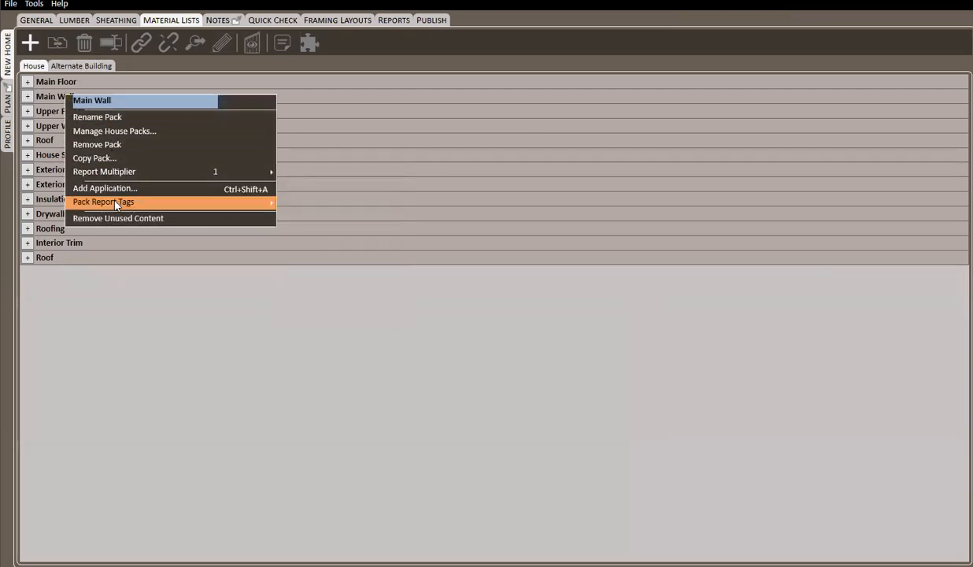
mouse_move(110, 198)
left_click(337, 262)
type("Special")
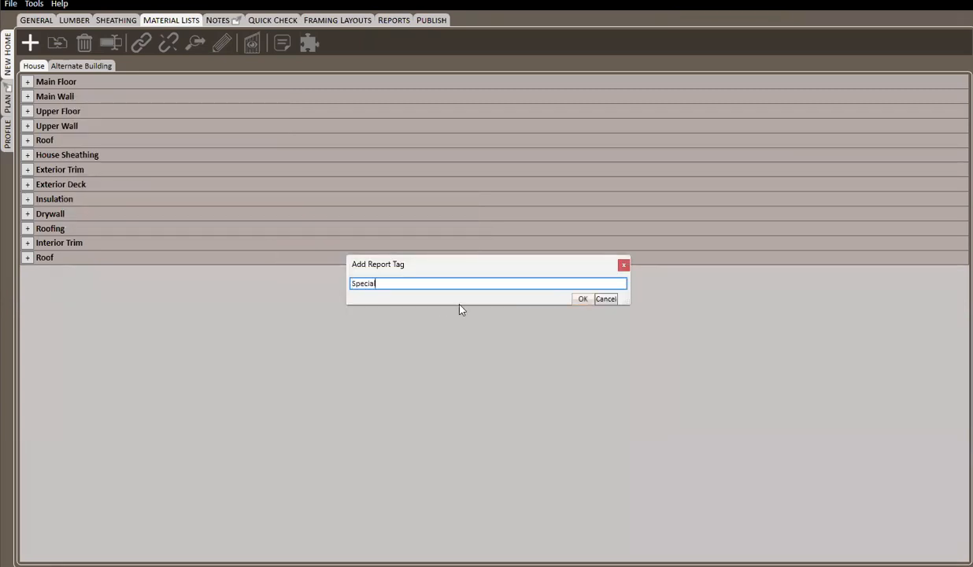
key("Tab")
key("Return")
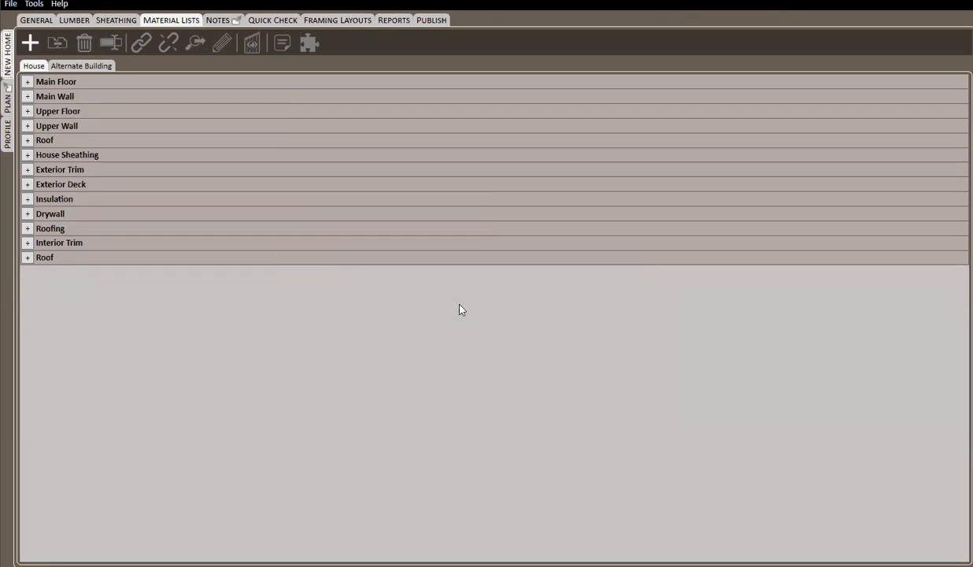
Step: Check the contents of the Main Wall pack and remove the Special report tag from it
left_click(27, 97)
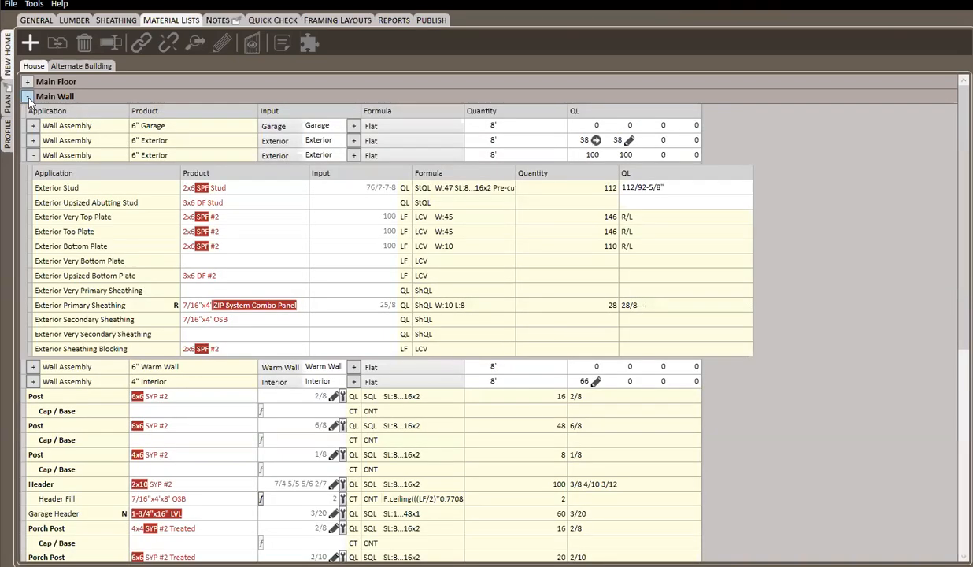
left_click(28, 97)
right_click(52, 94)
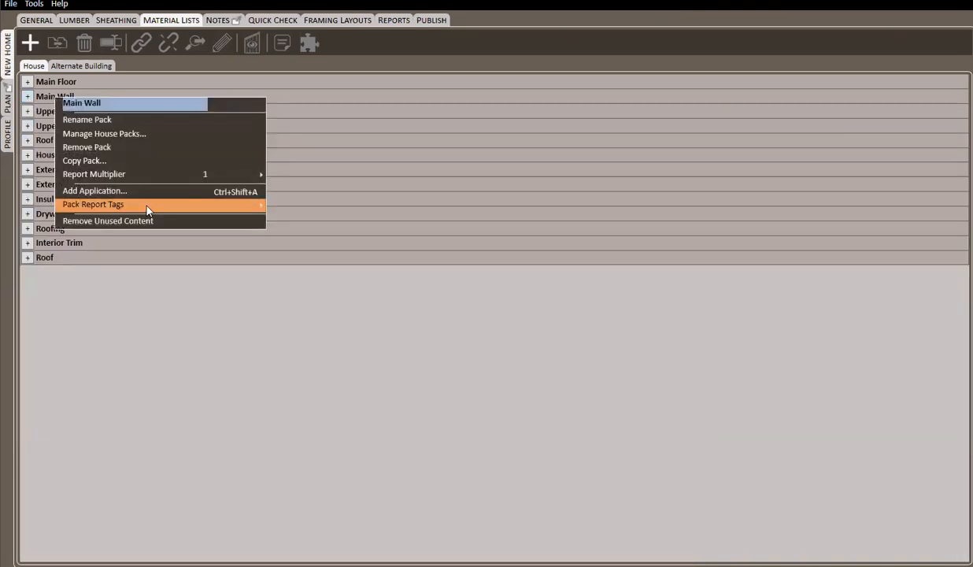
mouse_move(146, 209)
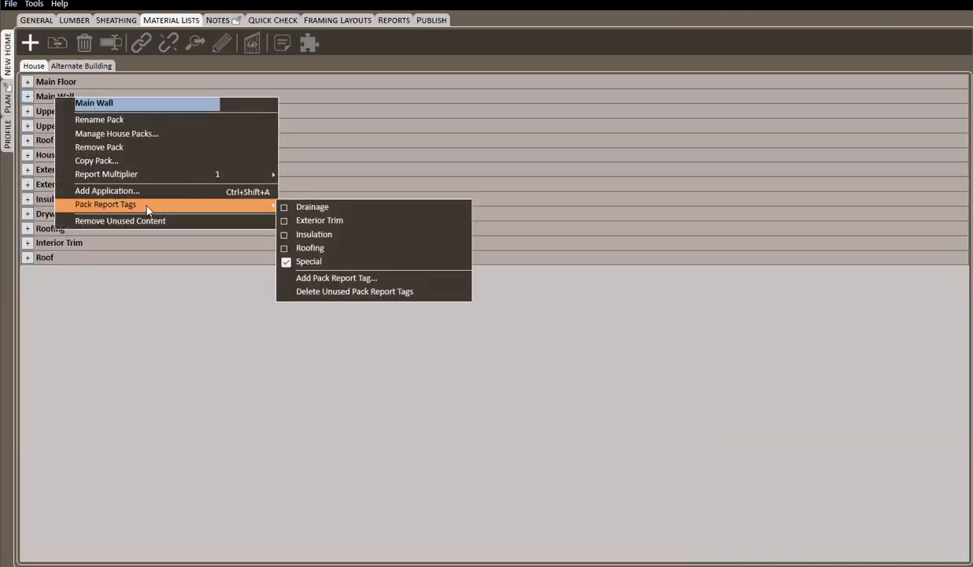
left_click(285, 263)
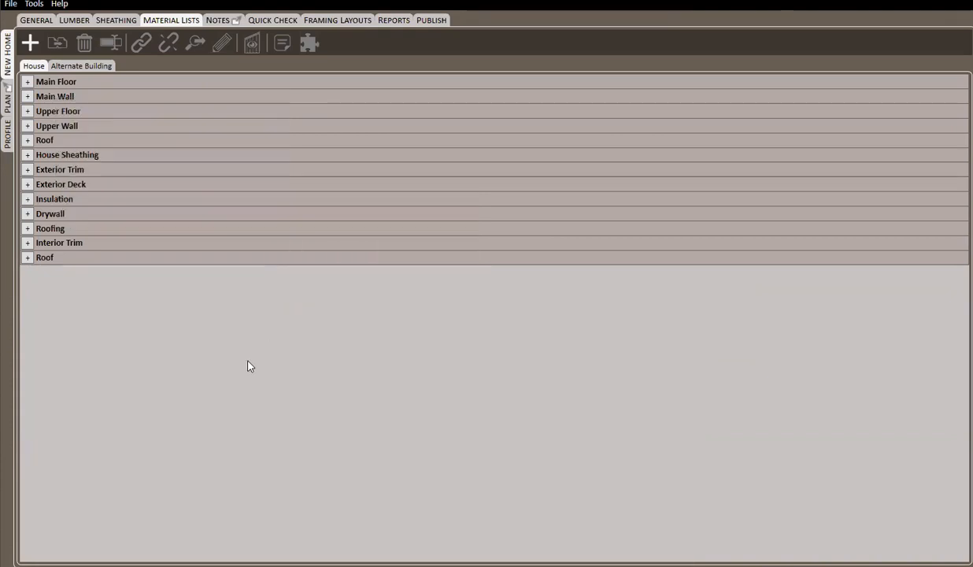
Step: Delete the unused pack report tags and recheck the tags offered for the Main Wall pack
right_click(68, 101)
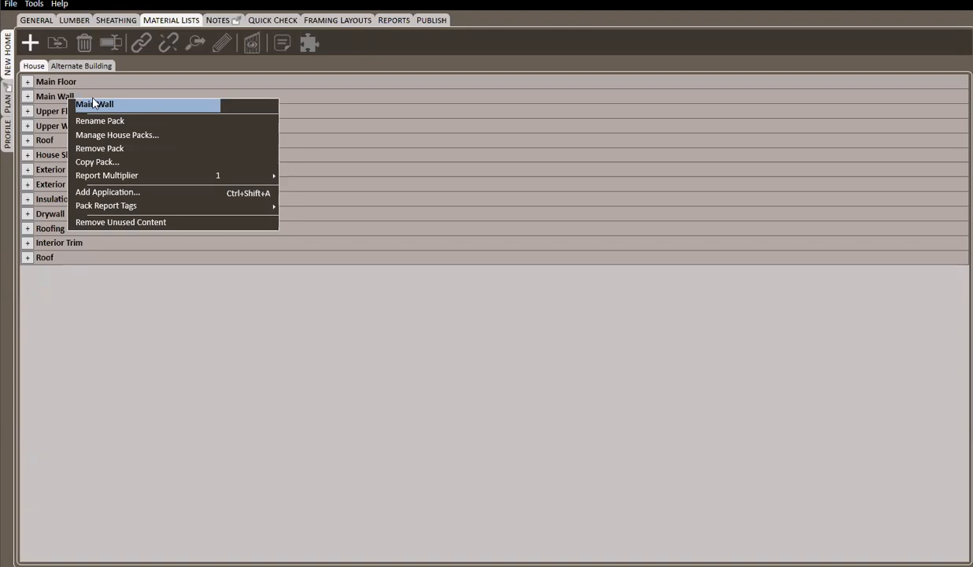
mouse_move(111, 210)
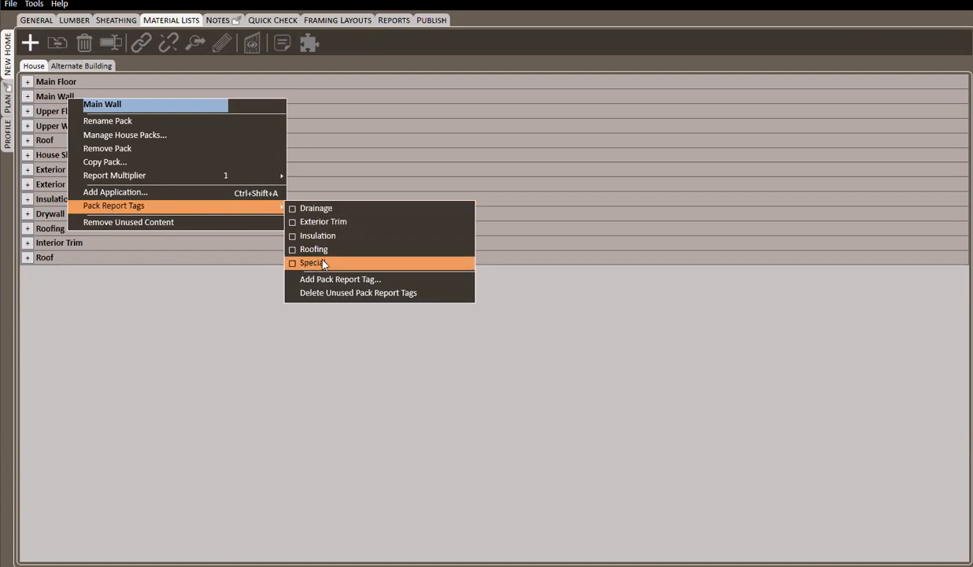
left_click(346, 293)
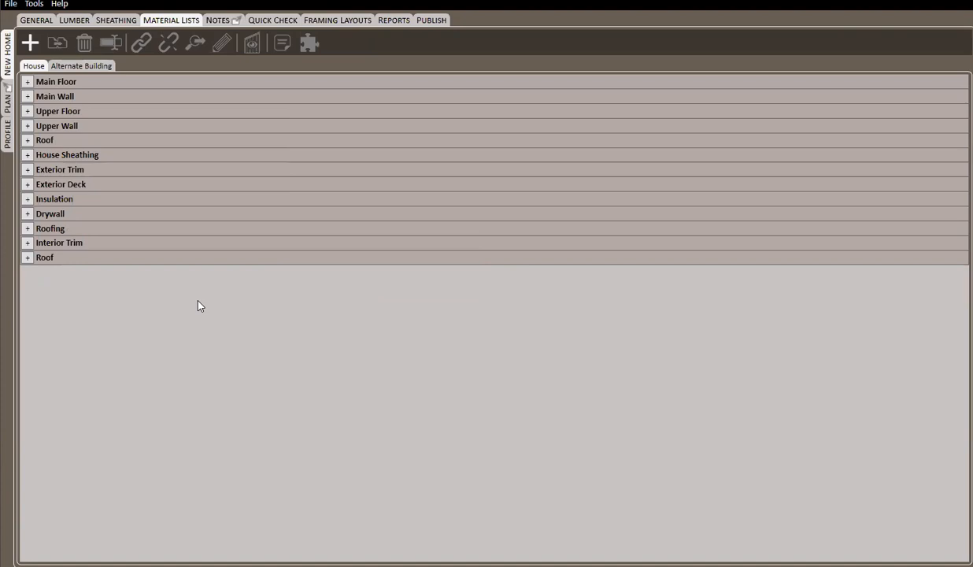
right_click(63, 96)
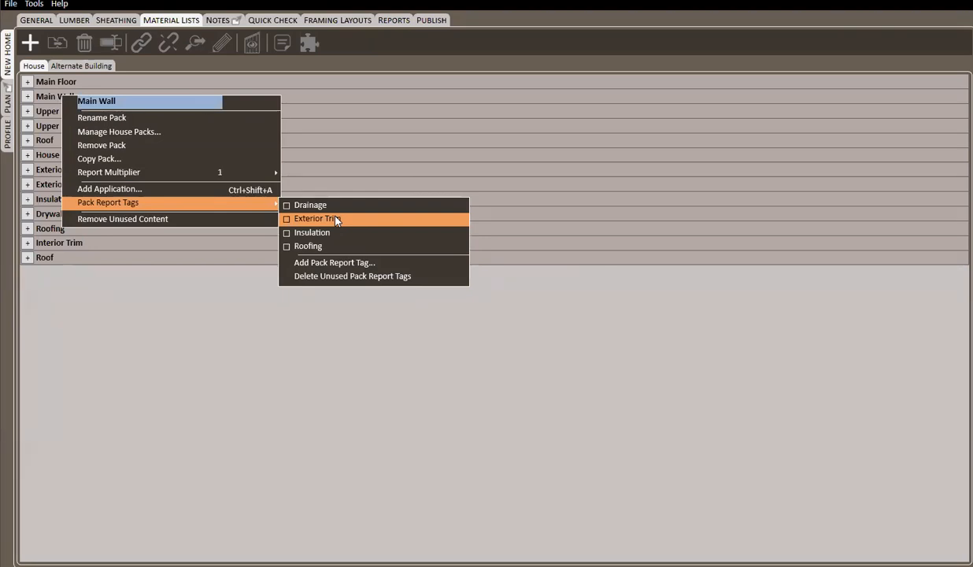
left_click(160, 369)
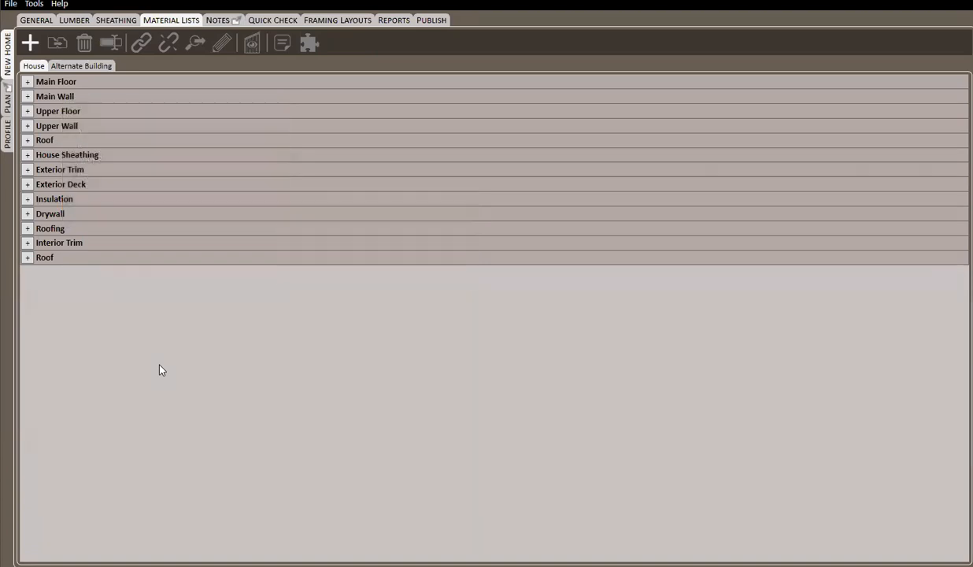
Step: Assign both the Exterior Trim and Insulation pack report tags to the Upper Floor pack
right_click(67, 115)
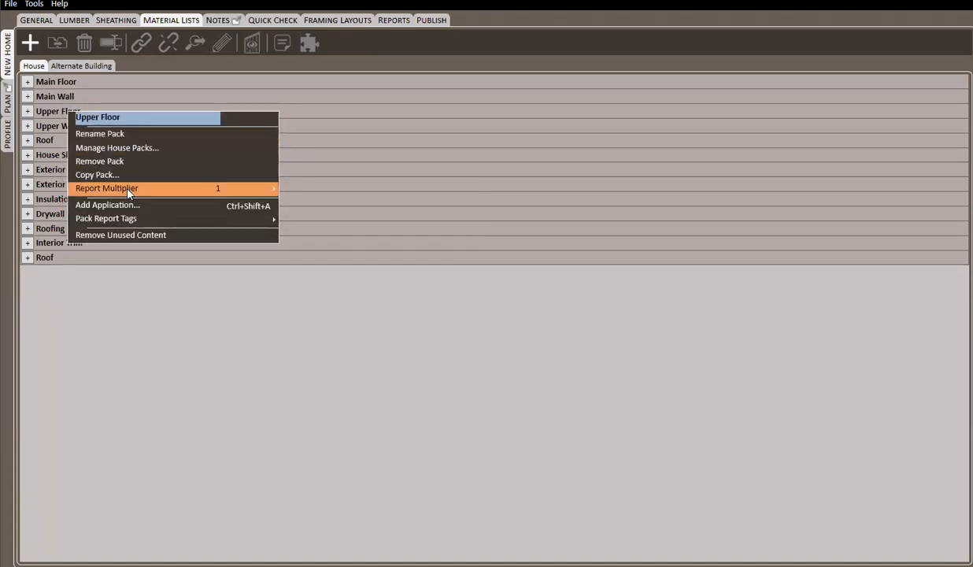
mouse_move(157, 221)
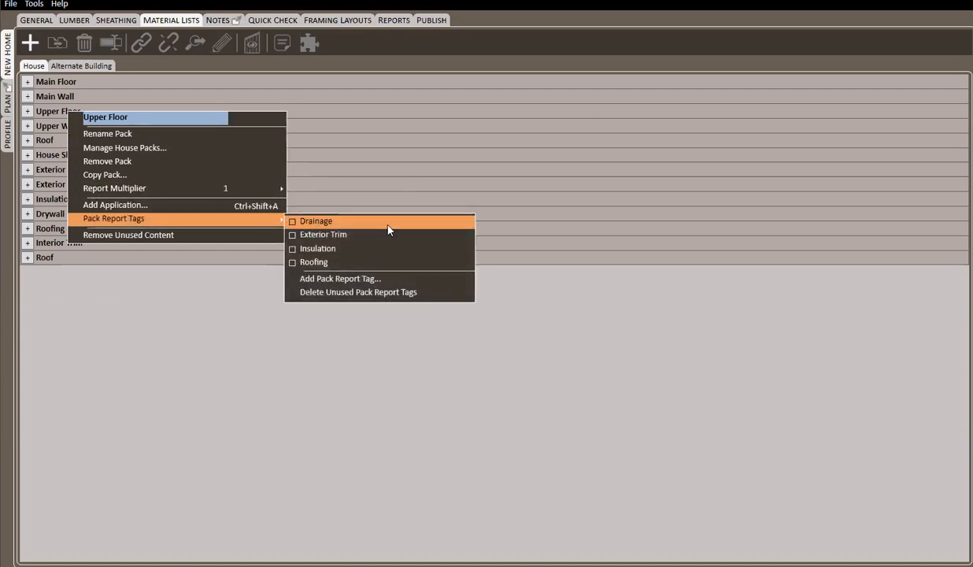
left_click(292, 234)
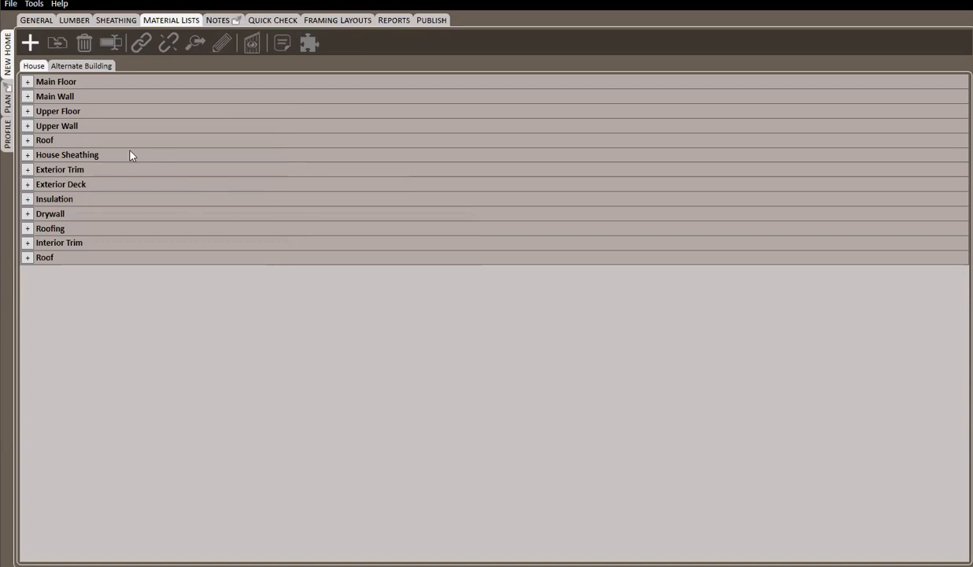
right_click(73, 111)
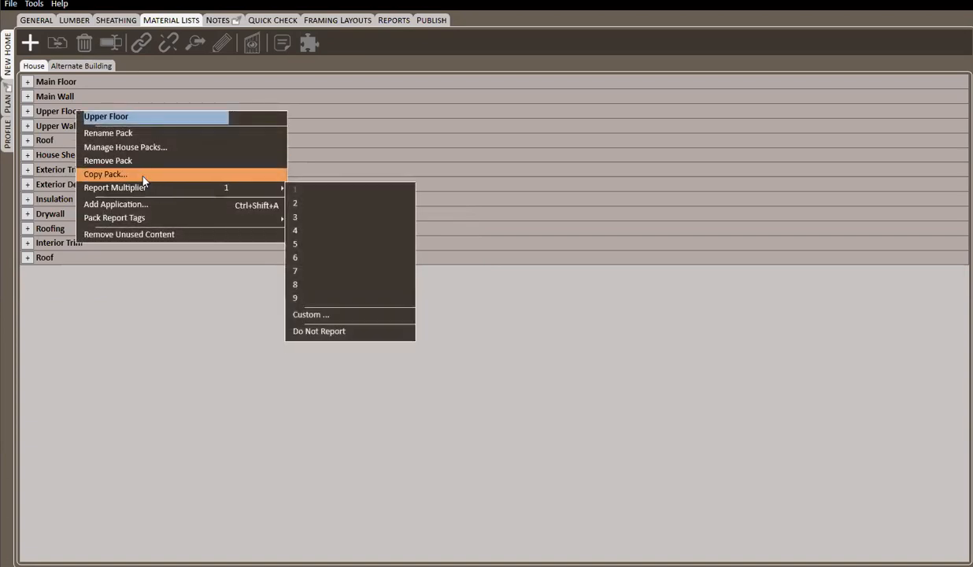
mouse_move(146, 216)
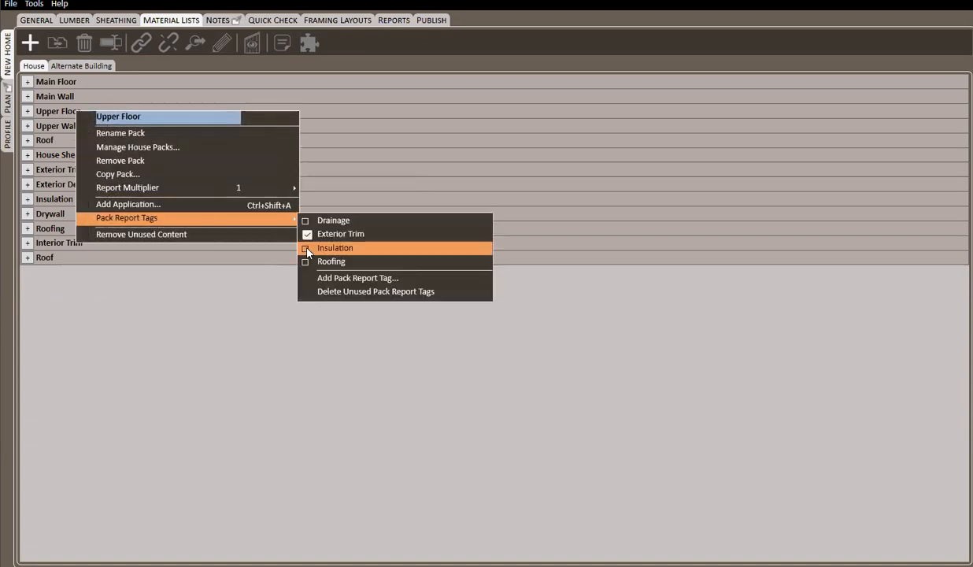
left_click(307, 248)
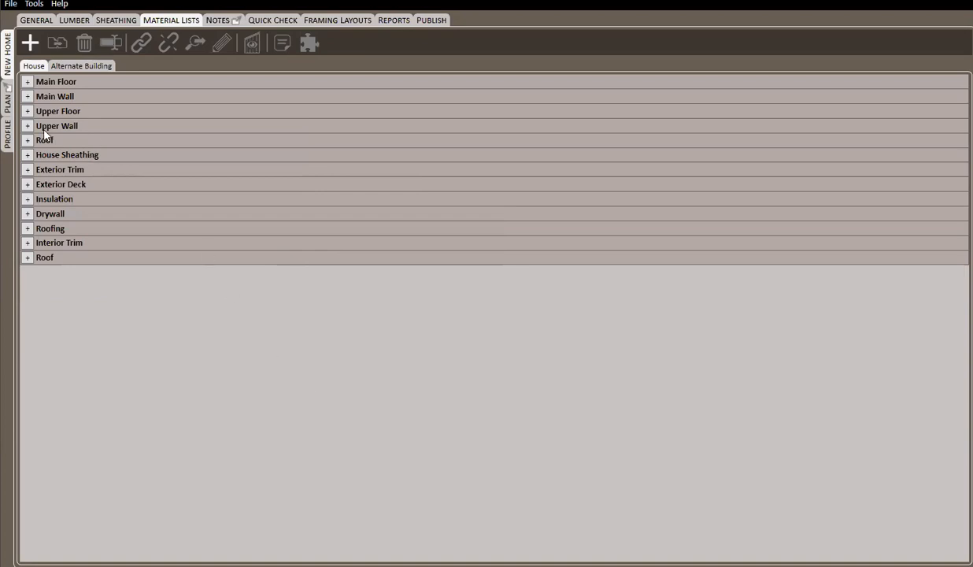